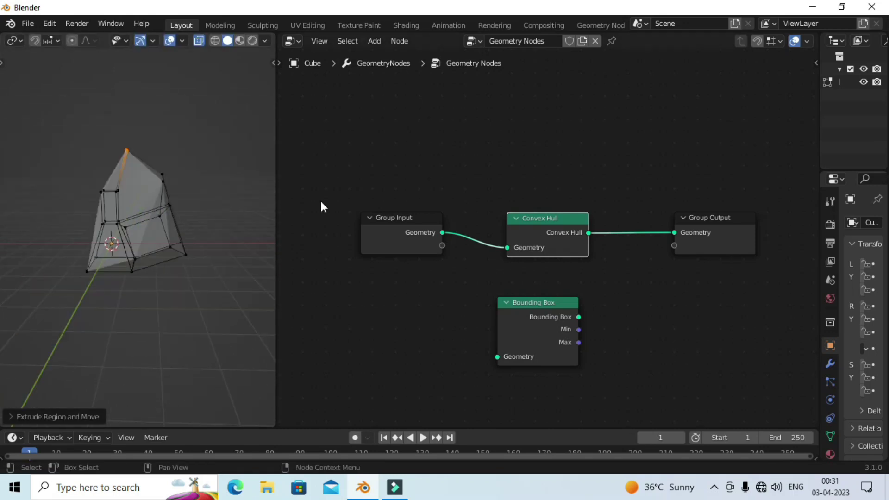
- Place a Delete Geometry node on the input-to-output link, undoing a stray Convex Hull
click(374, 41)
click(506, 153)
alt+drag(549, 204, 541, 268)
key(ctrl+z)
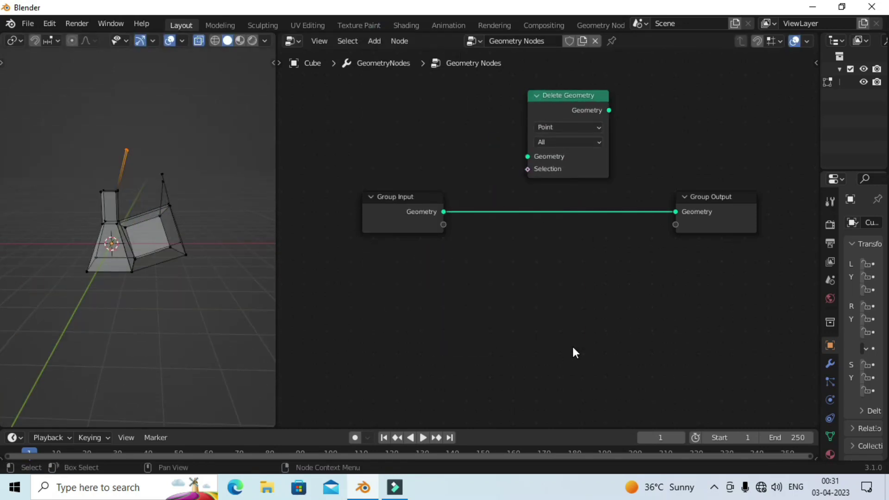
middle_drag(176, 194, 153, 168)
drag(561, 122, 543, 190)
- Insert a Subdivide Mesh node before Delete Geometry
click(374, 41)
text(sub)
key(Return)
click(499, 199)
- Add Noise Texture and ColorRamp nodes, linking ColorRamp Color to the deletion Selection
click(374, 41)
text(nois)
key(Return)
click(441, 238)
click(374, 41)
text(colo)
key(Return)
click(462, 109)
drag(524, 104, 569, 270)
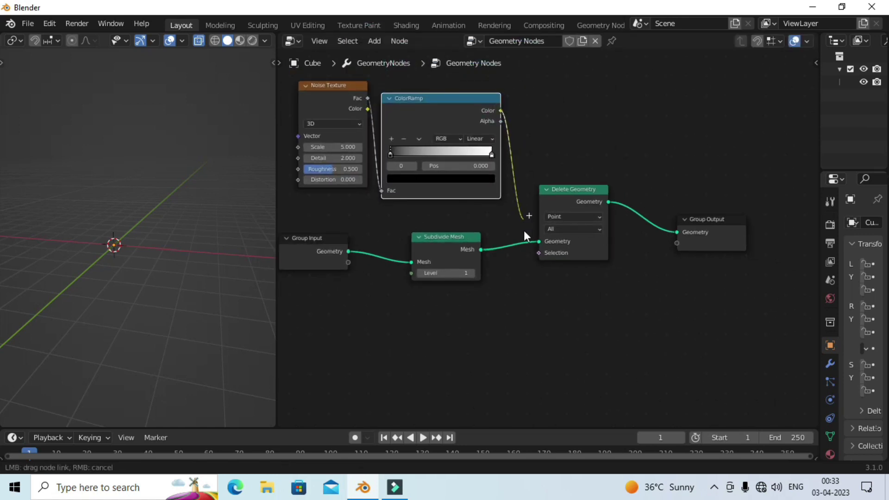
scroll(396, 132, up, 1)
- Set the black ColorRamp stop to 0.350 and delete by Faces instead of points
mouse_move(411, 113)
mouse_down()
mouse_move(526, 113)
mouse_move(460, 120)
mouse_up()
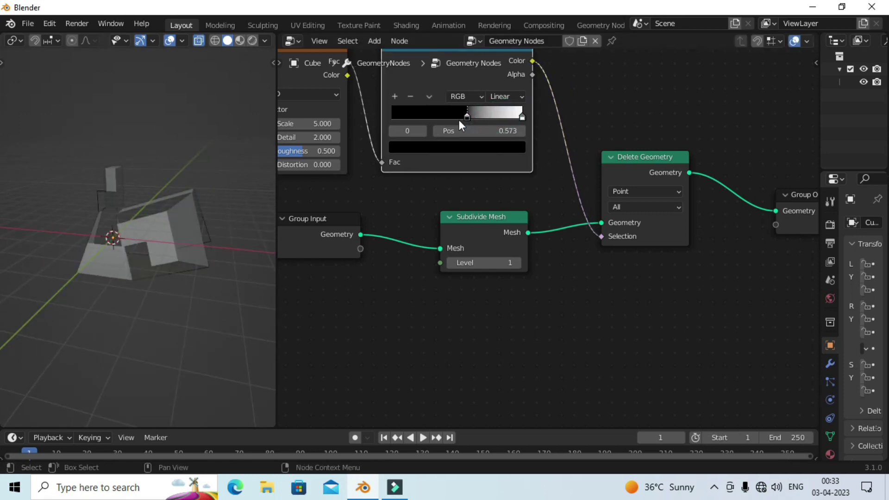
mouse_move(222, 214)
middle_down()
mouse_move(193, 204)
mouse_move(301, 187)
middle_up()
click(644, 191)
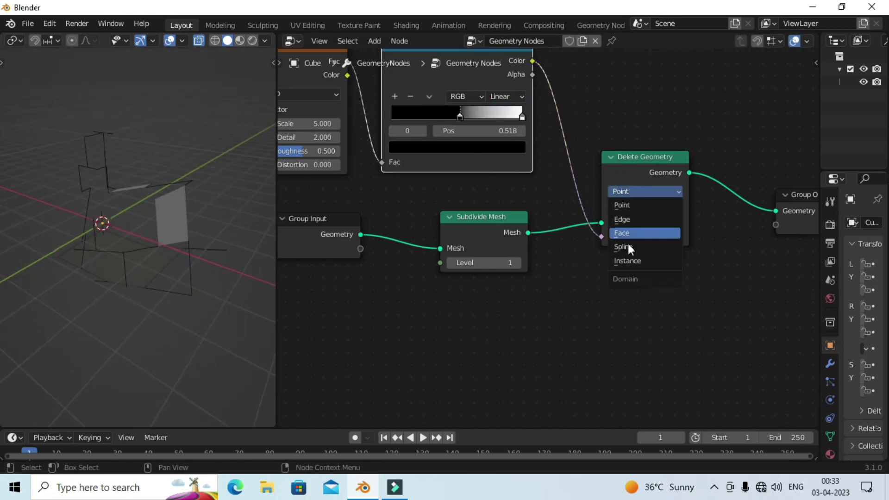
click(626, 233)
mouse_move(459, 119)
mouse_down()
mouse_move(431, 120)
mouse_move(507, 124)
mouse_up()
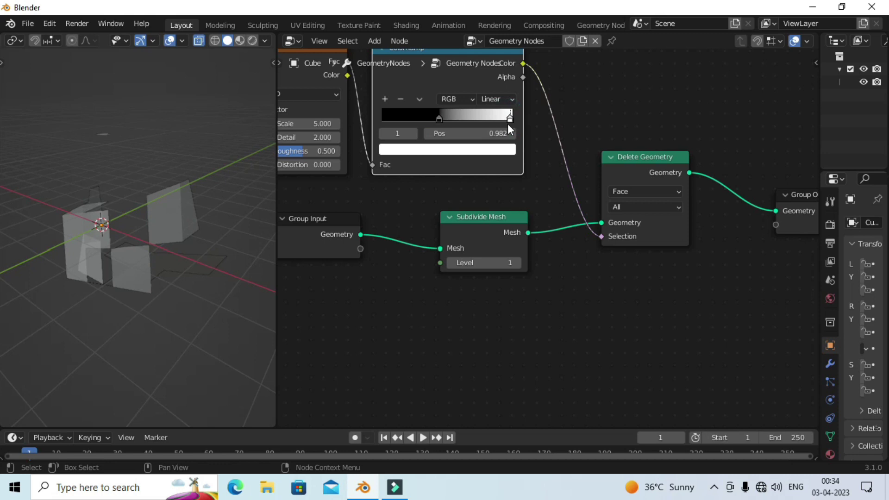
key(Home)
- Remove the middle nodes, add a Geometry Proximity node, and unlink Group Input
key(ctrl+x)
click(375, 40)
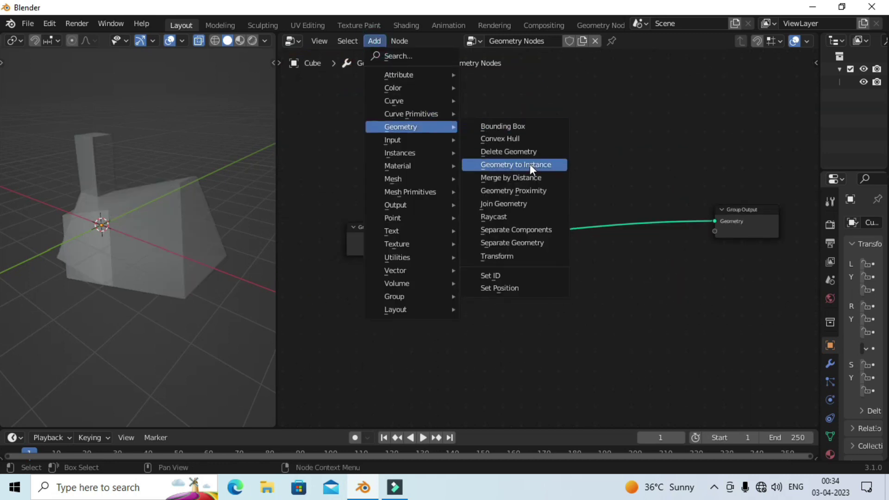
click(530, 164)
click(444, 259)
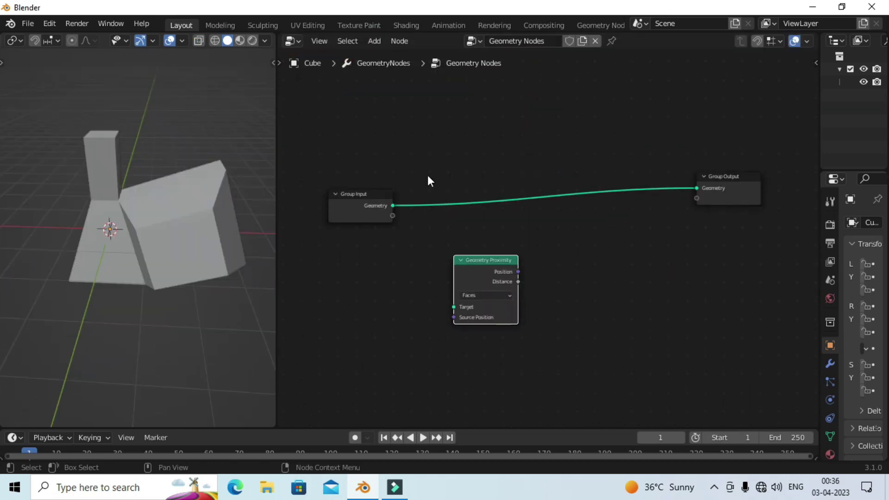
alt+drag(374, 184, 357, 238)
- Add a Grid node and connect its mesh to Group Output
click(374, 40)
click(397, 54)
text(grid)
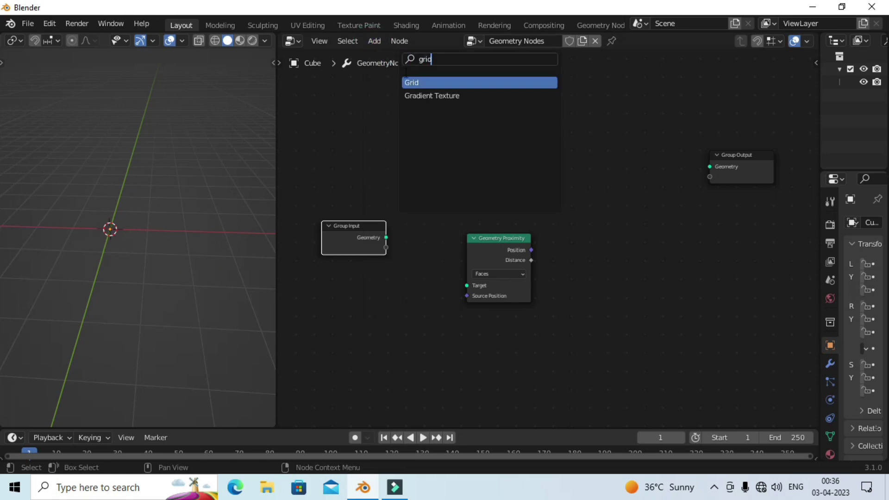
key(Return)
click(444, 127)
drag(444, 127, 710, 166)
scroll(496, 179, up, 2)
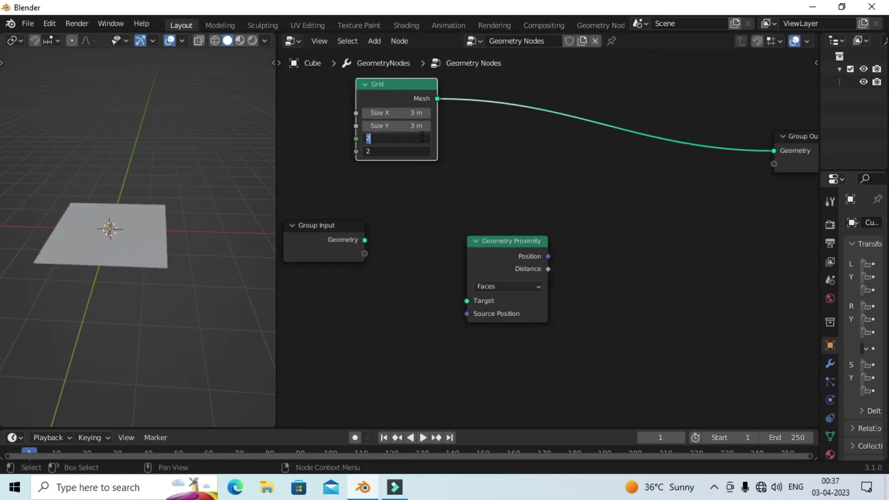
scroll(493, 169, down, 3)
- Insert a Set ID node on the grid's output link
click(374, 41)
click(397, 55)
text(set)
click(428, 89)
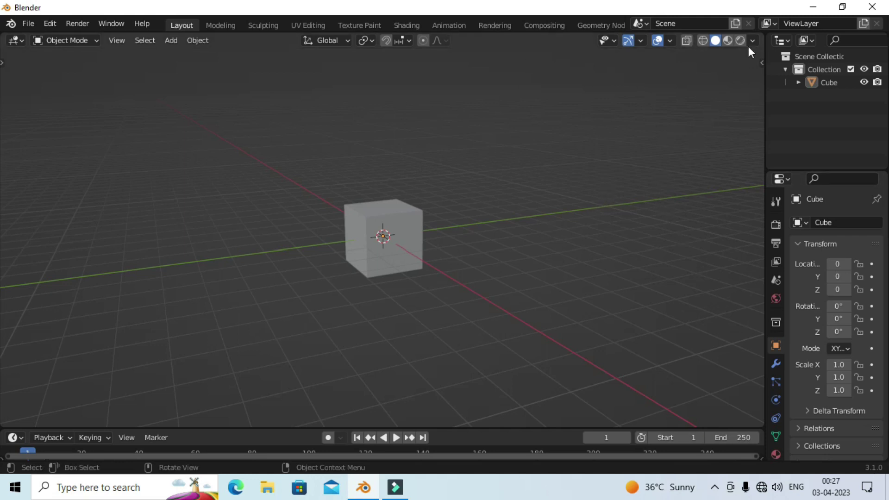
- Split off a right-hand Geometry Node Editor with its sidebar hidden and create a new node tree
drag(764, 34, 277, 150)
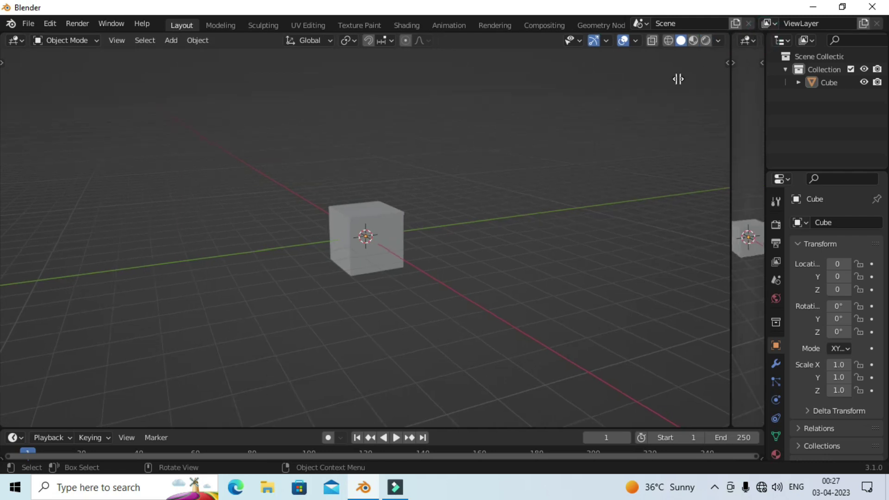
scroll(186, 209, up, 2)
scroll(185, 209, up, 1)
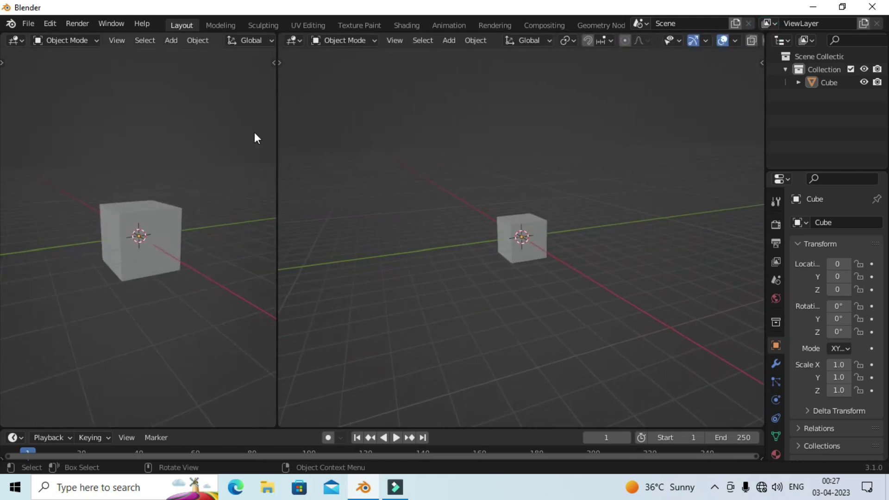
click(297, 41)
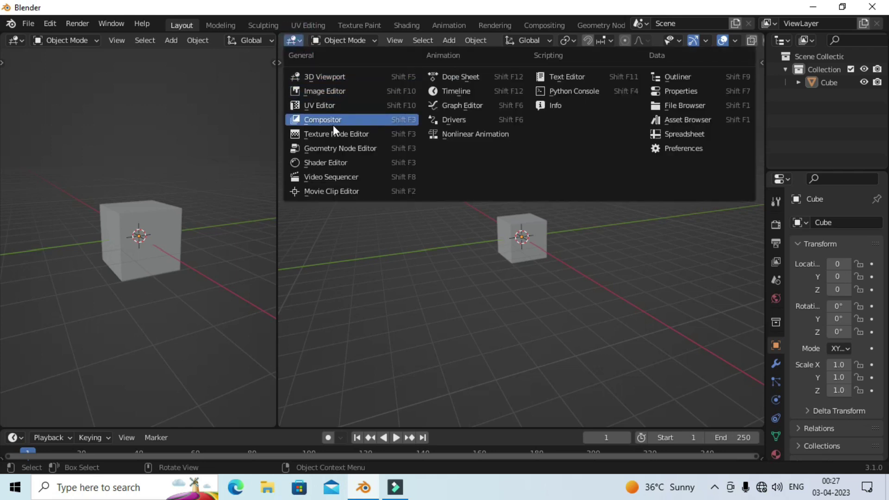
click(335, 149)
key(n)
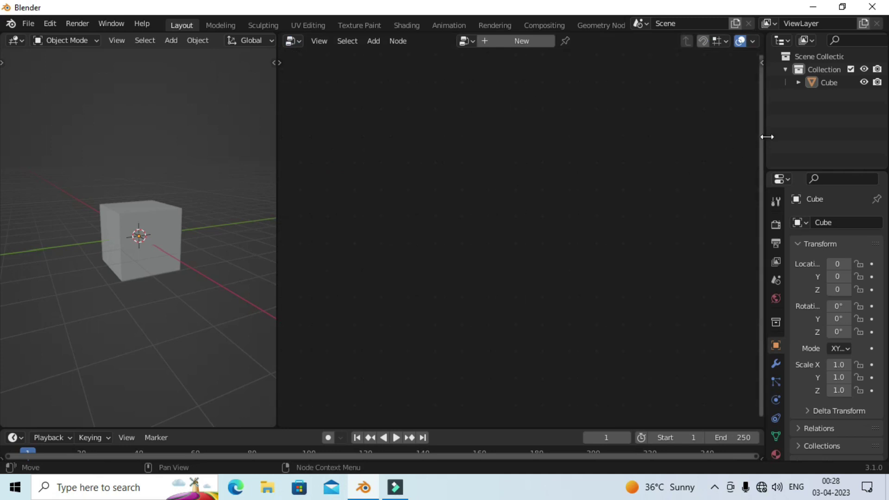
drag(766, 137, 820, 139)
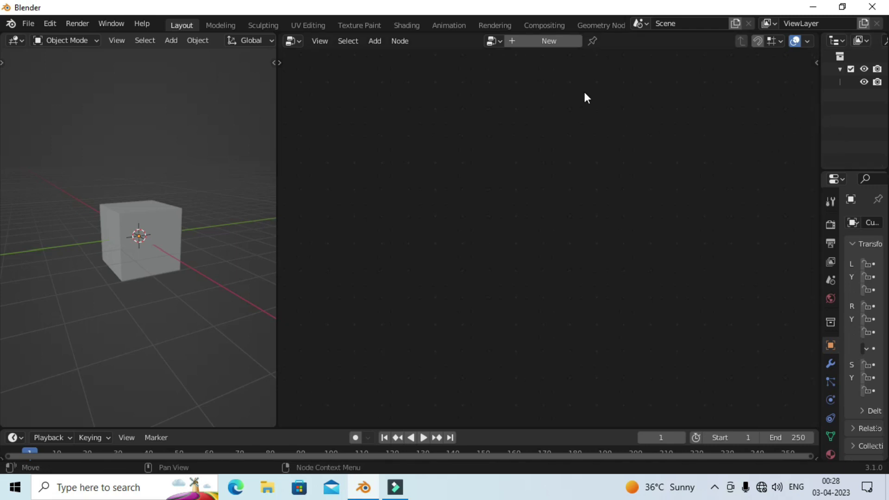
click(549, 43)
key(Home)
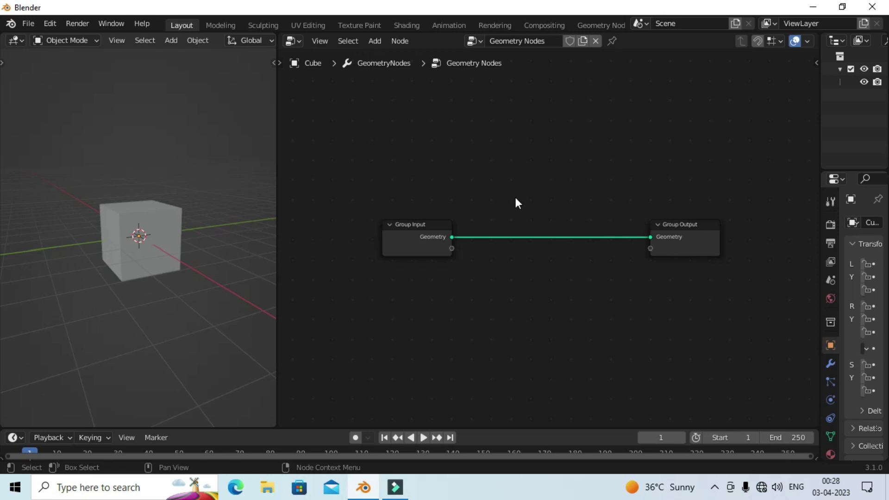
- Add a Bounding Box node from the Geometry menu onto the Group Input–Output link
scroll(555, 213, up, 1)
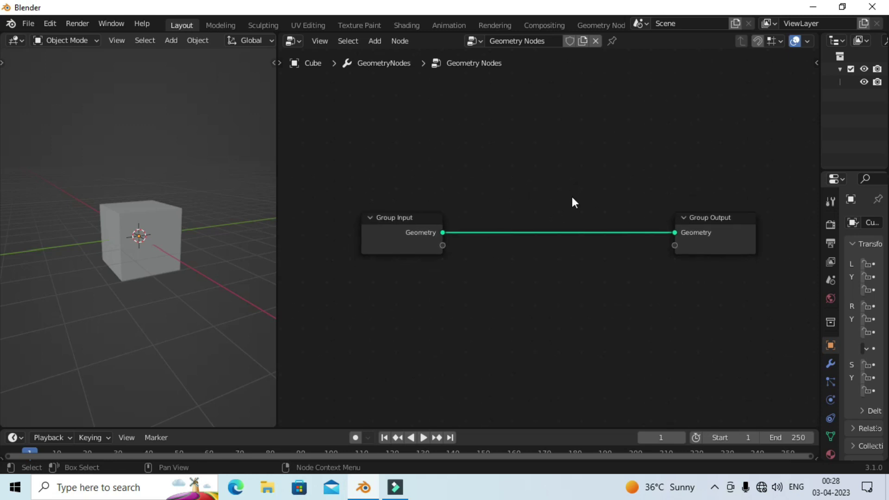
click(376, 42)
mouse_move(402, 126)
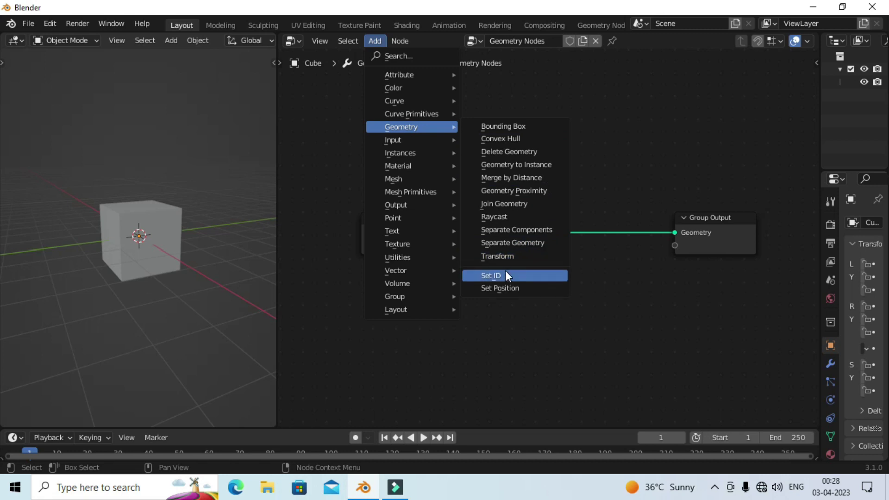
click(510, 130)
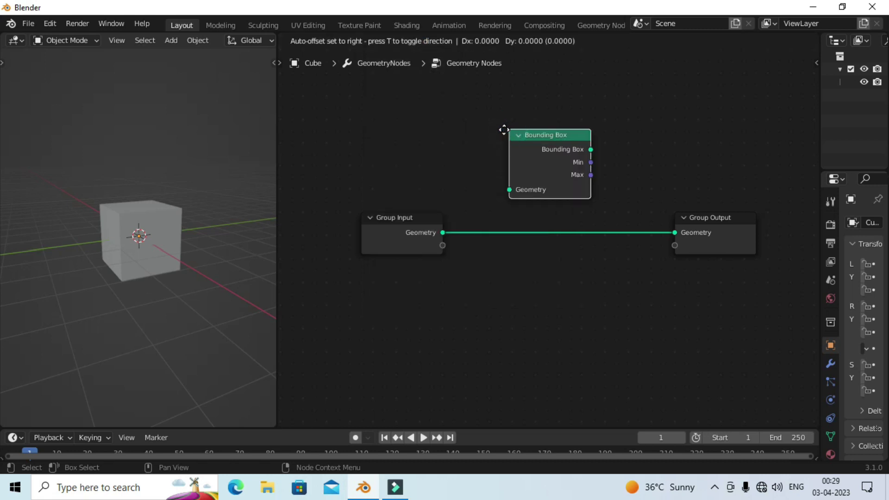
scroll(215, 222, up, 3)
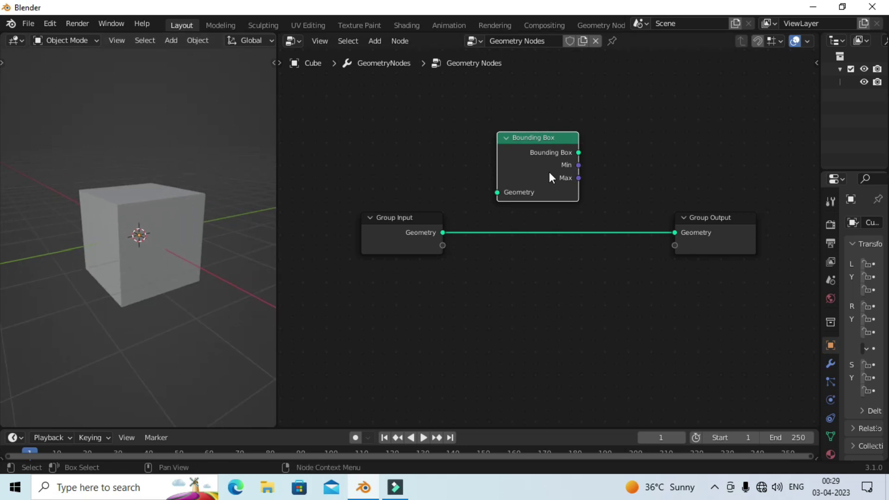
drag(544, 148, 562, 211)
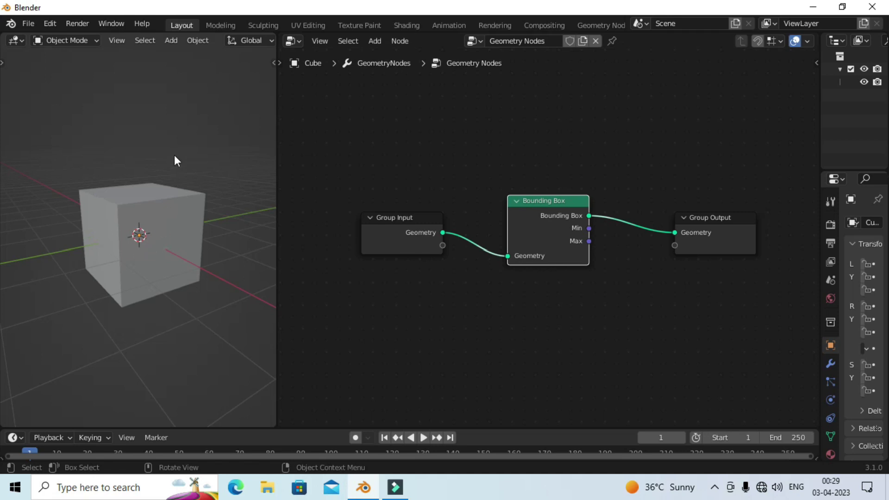
- In Edit Mode with X-ray on, shrink the cube's top face by scaling
key(Tab)
click(209, 146)
scroll(221, 42, down, 2)
scroll(234, 38, down, 3)
scroll(234, 38, down, 3)
scroll(233, 38, down, 3)
scroll(234, 38, down, 2)
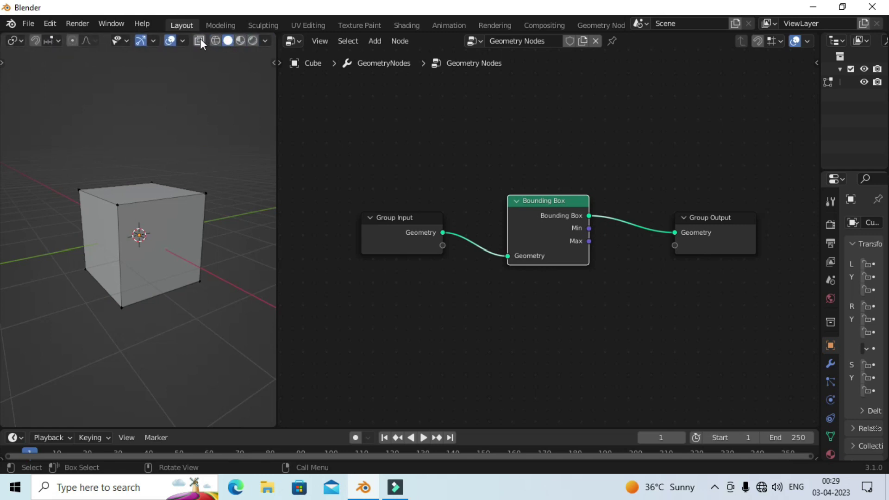
click(200, 41)
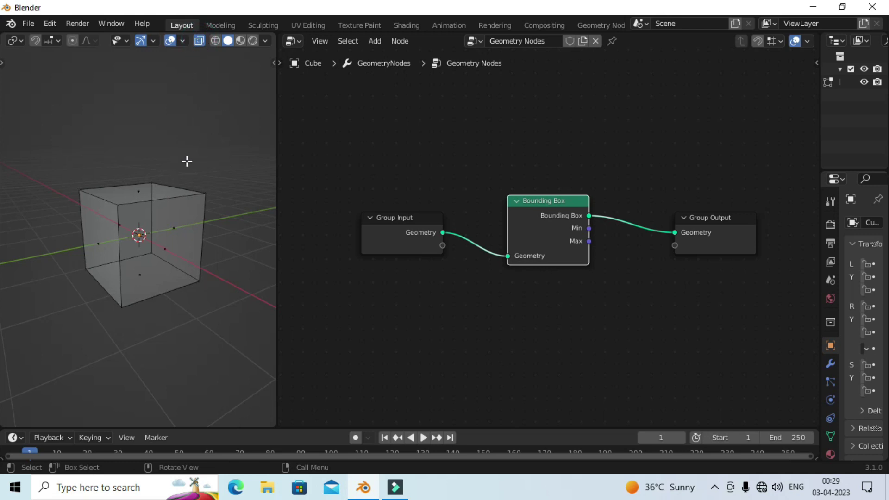
click(153, 188)
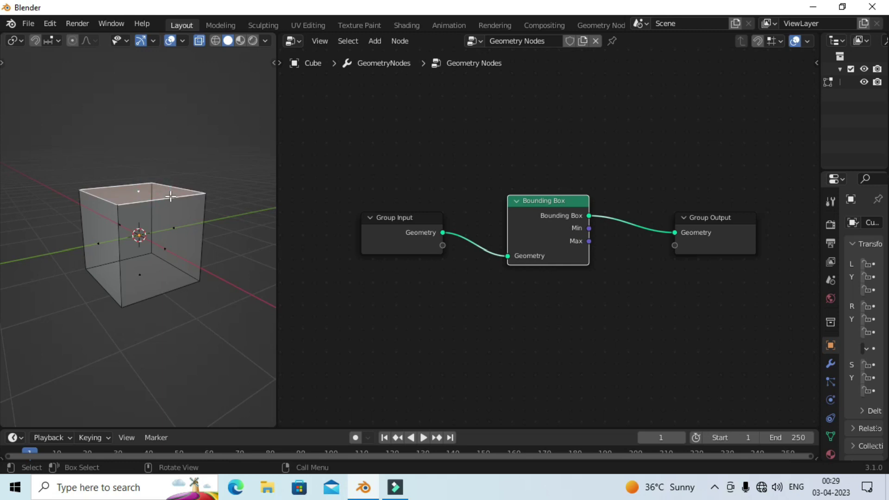
key(s)
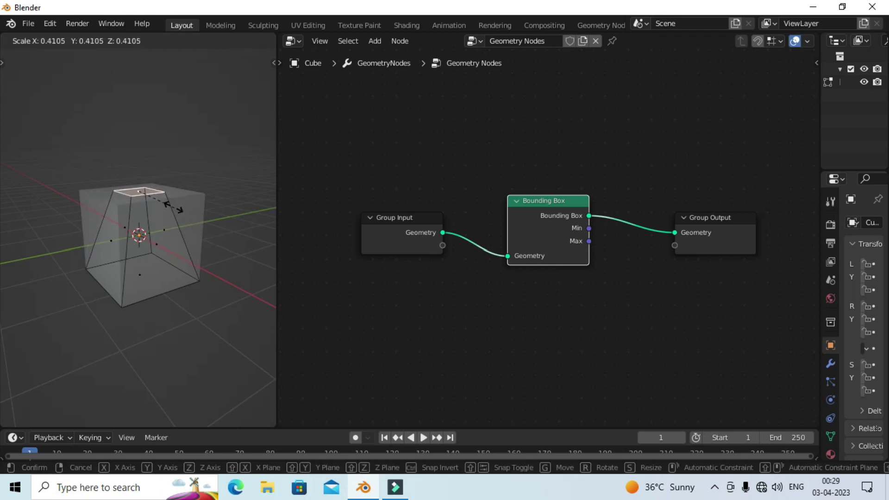
click(167, 205)
- Extrude the smaller top face upward
mouse_move(200, 226)
middle_down()
mouse_move(179, 212)
mouse_move(211, 234)
mouse_move(217, 226)
mouse_move(213, 233)
middle_up()
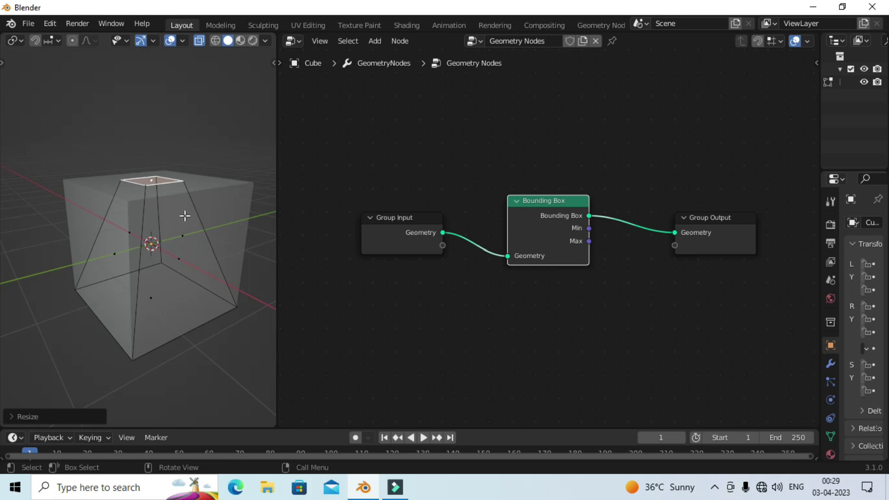
middle_drag(211, 215, 224, 213)
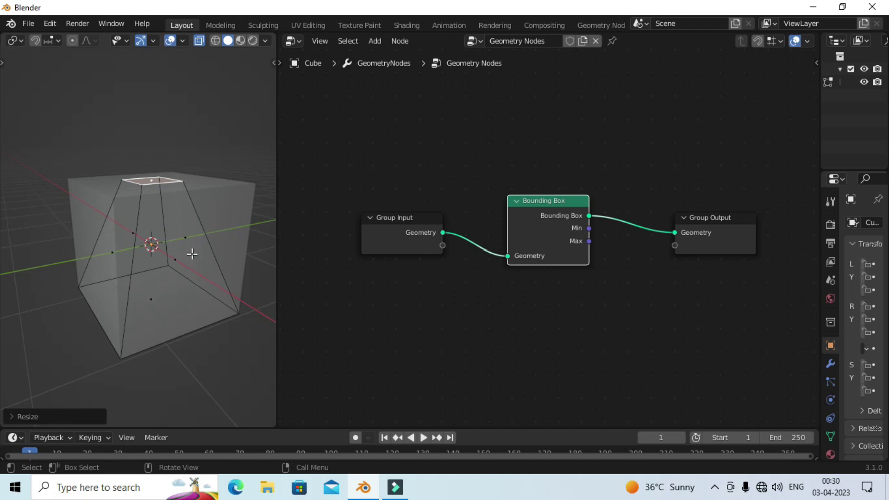
key(e)
click(172, 185)
mouse_move(172, 184)
middle_down()
mouse_move(224, 193)
mouse_move(202, 197)
mouse_move(212, 195)
middle_up()
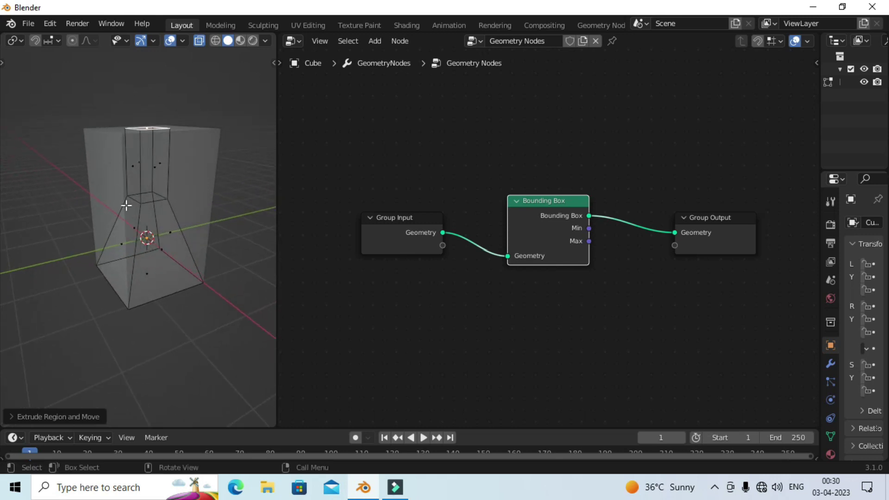
mouse_move(206, 220)
middle_down()
mouse_move(131, 214)
mouse_move(231, 236)
mouse_move(195, 264)
mouse_move(167, 249)
mouse_move(214, 244)
mouse_move(150, 264)
middle_up()
scroll(213, 229, down, 2)
scroll(216, 238, up, 3)
scroll(230, 237, up, 2)
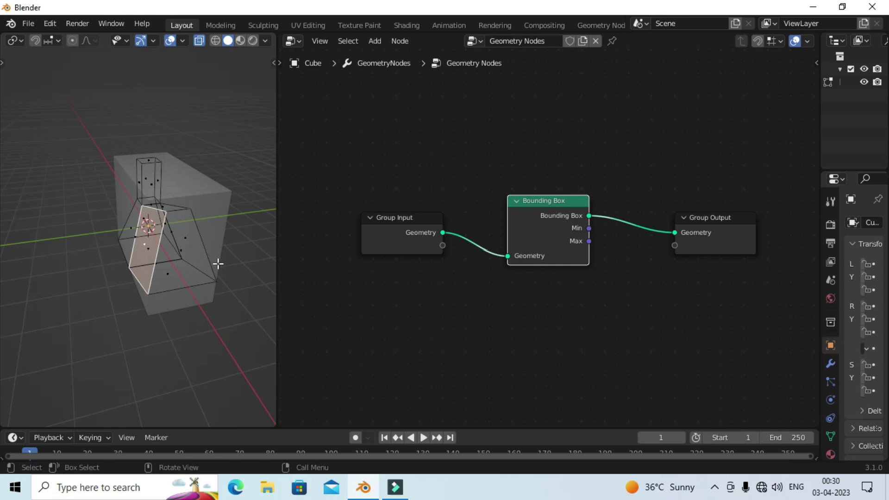
- Extrude a side face outward and scale the extruded face
key(e)
click(139, 258)
key(s)
click(158, 282)
scroll(185, 232, down, 3)
middle_drag(185, 232, 207, 222)
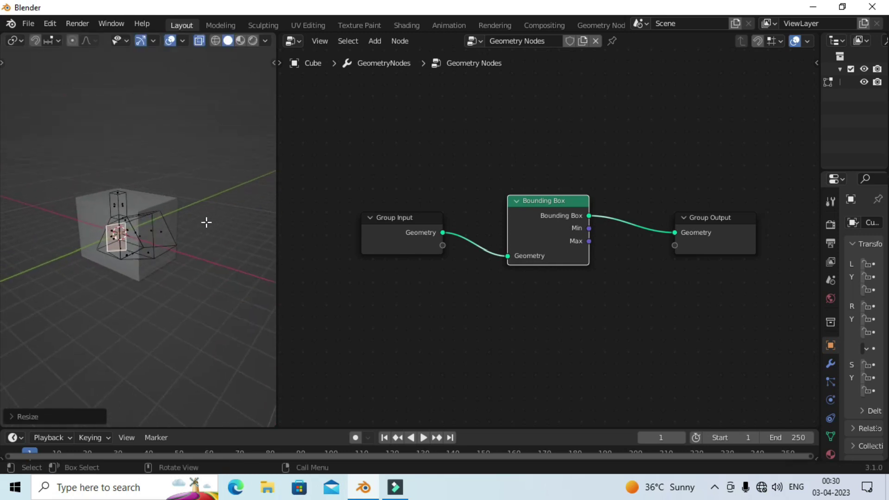
scroll(206, 222, up, 3)
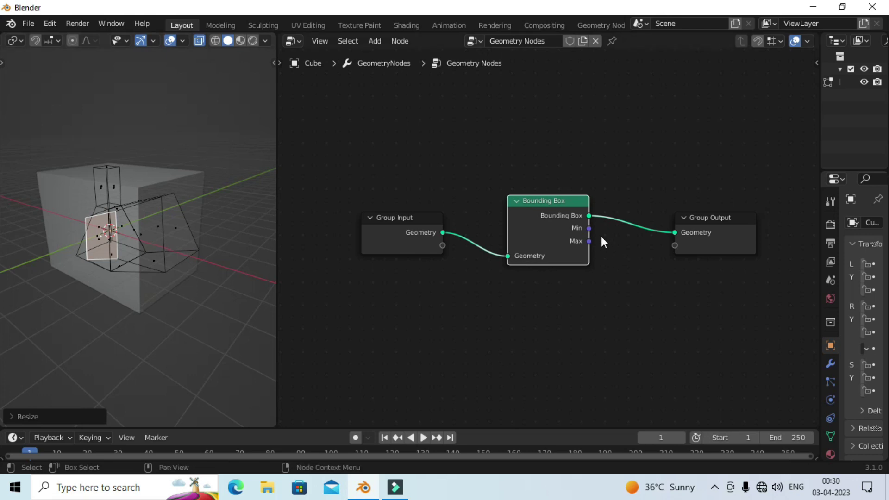
- Add a Convex Hull node above the Bounding Box node
click(376, 42)
mouse_move(401, 127)
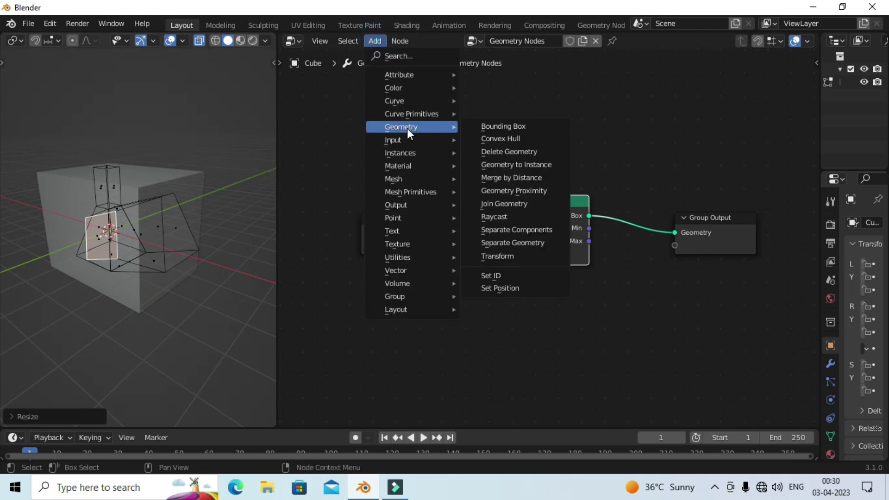
click(499, 139)
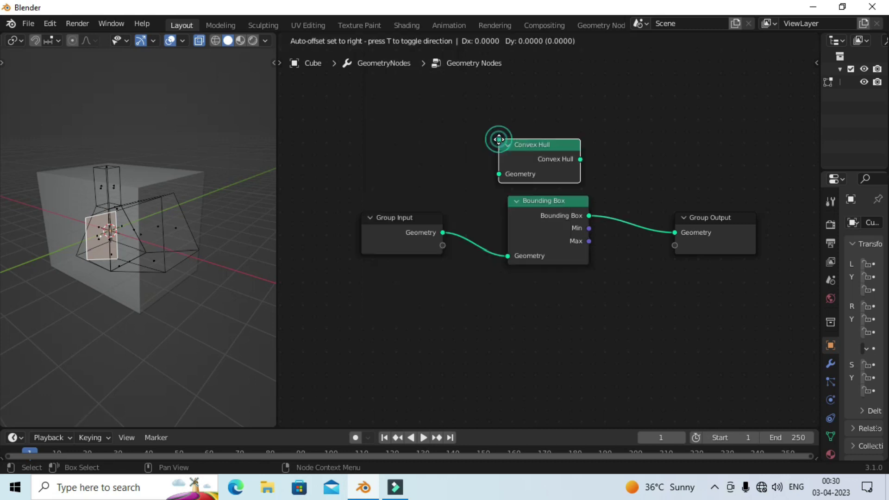
click(500, 130)
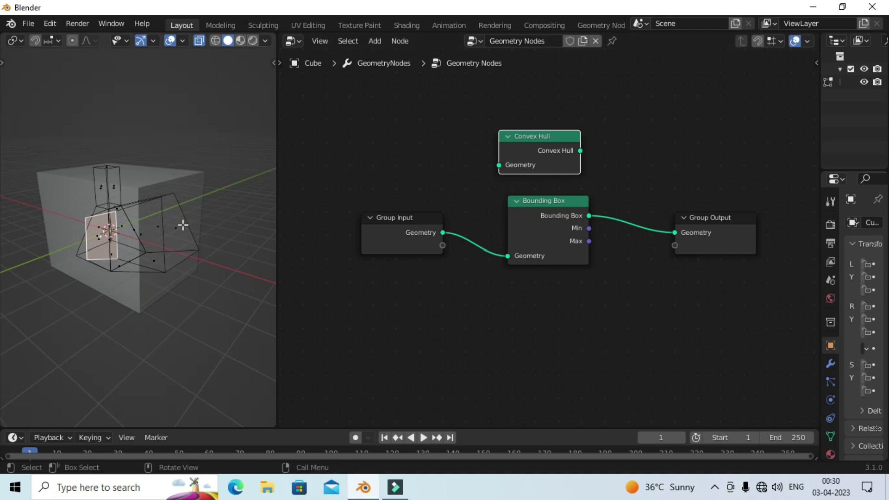
middle_drag(182, 224, 177, 224)
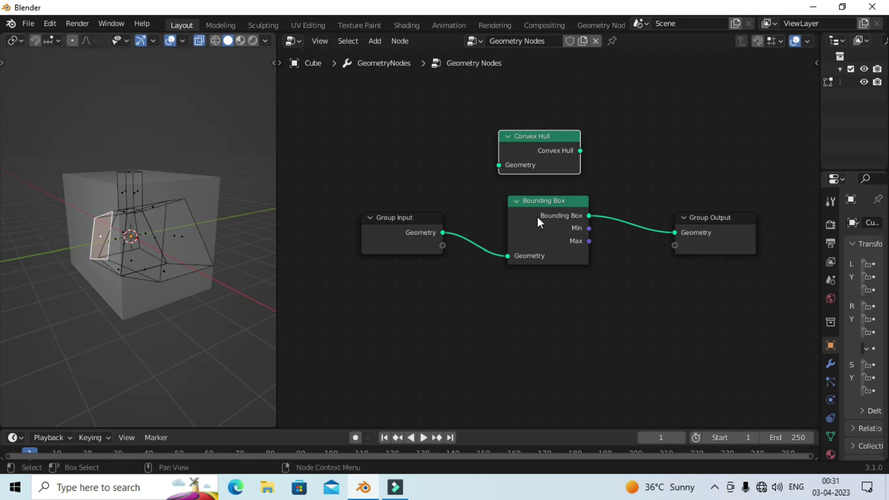
- Swap Bounding Box out of the chain for Convex Hull and inspect the hull
alt+drag(548, 224, 543, 303)
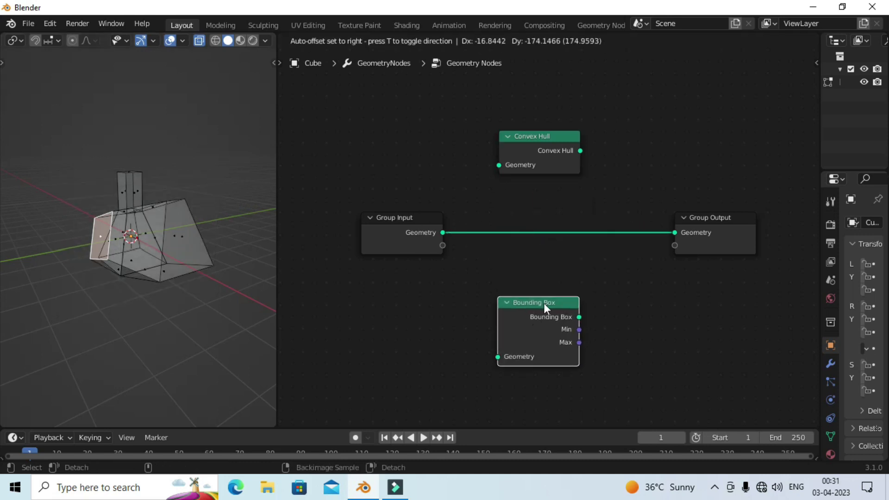
drag(541, 137, 550, 223)
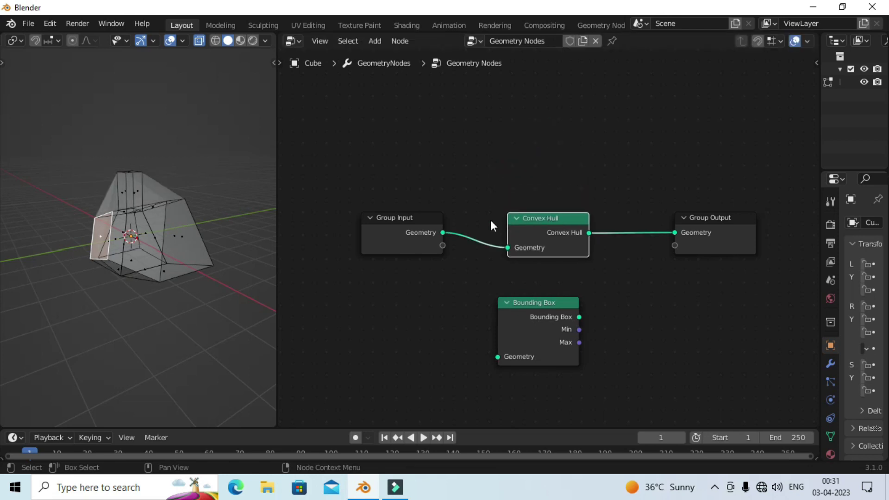
middle_drag(219, 175, 250, 200)
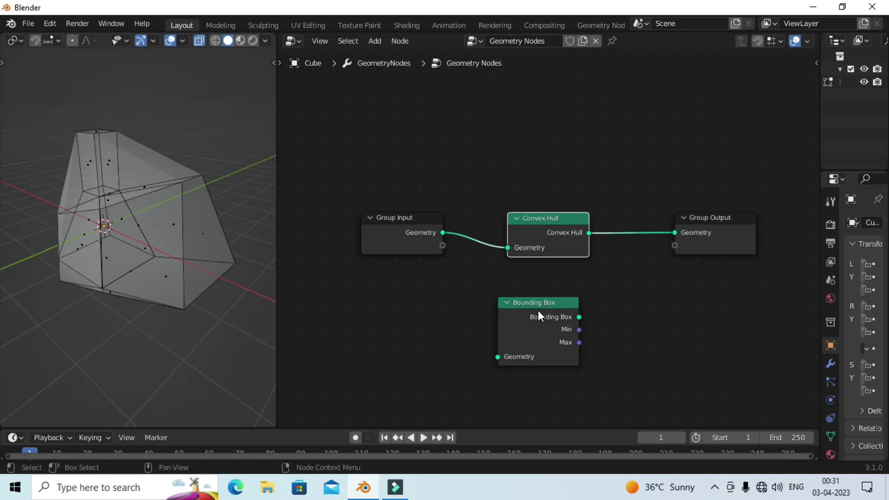
mouse_move(224, 199)
middle_down()
mouse_move(192, 184)
mouse_move(175, 147)
middle_up()
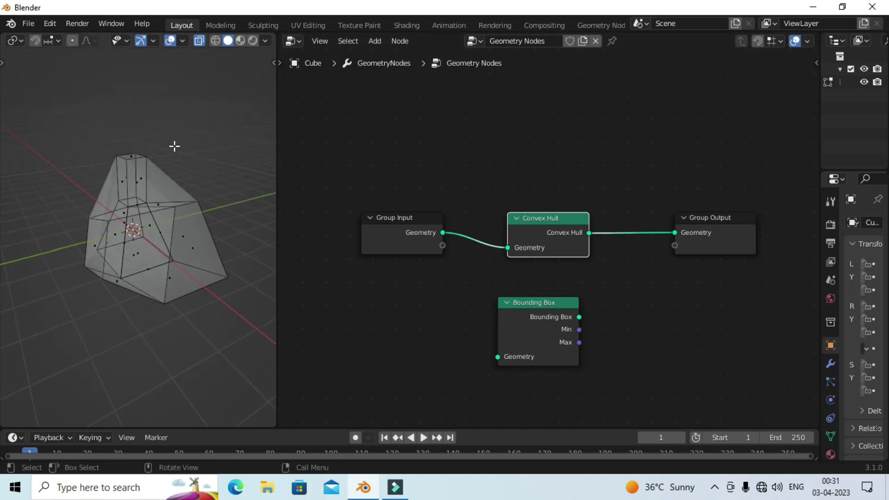
mouse_move(196, 222)
middle_down()
mouse_move(192, 204)
mouse_move(206, 206)
middle_up()
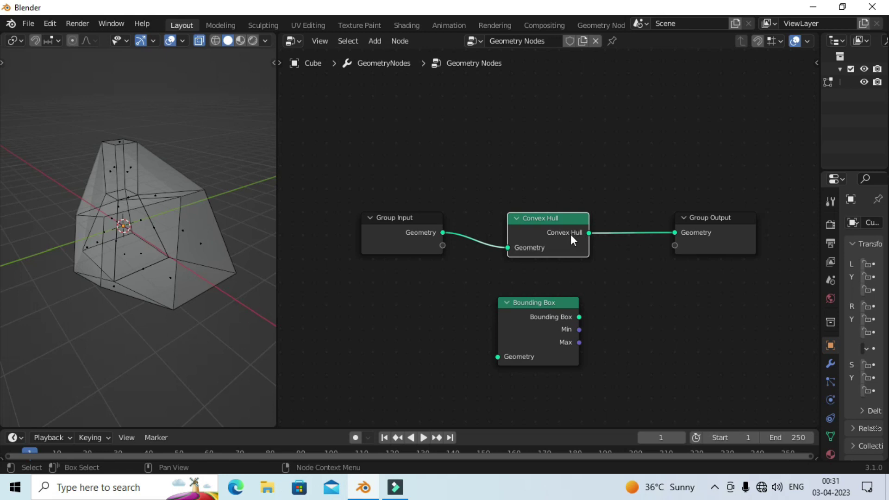
- Box-select a mesh vertex and move it upward
mouse_move(134, 209)
middle_down()
mouse_move(163, 204)
mouse_move(159, 185)
middle_up()
drag(154, 170, 198, 220)
key(g)
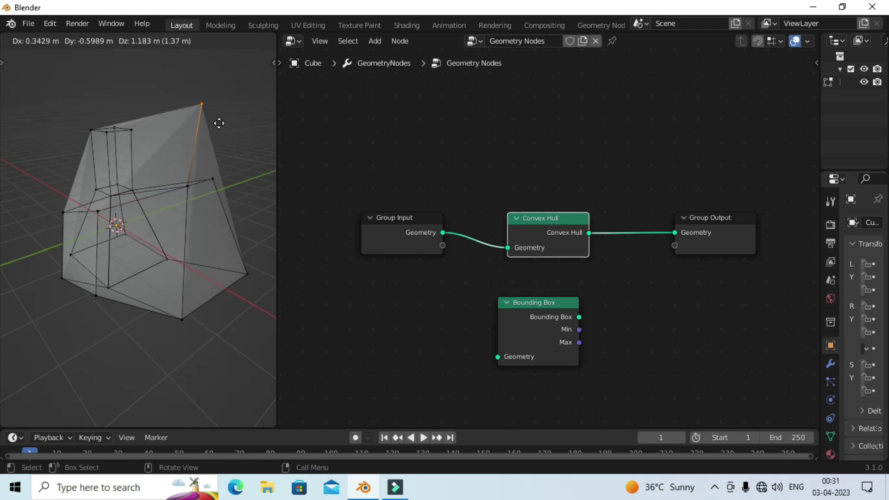
click(221, 120)
- Box-select a group of vertices and extrude them outward
mouse_move(232, 149)
middle_down()
mouse_move(195, 183)
mouse_move(129, 185)
middle_up()
drag(99, 163, 141, 215)
click(121, 163)
mouse_move(121, 163)
middle_down()
mouse_move(178, 242)
mouse_move(198, 200)
mouse_move(202, 221)
mouse_move(189, 207)
middle_up()
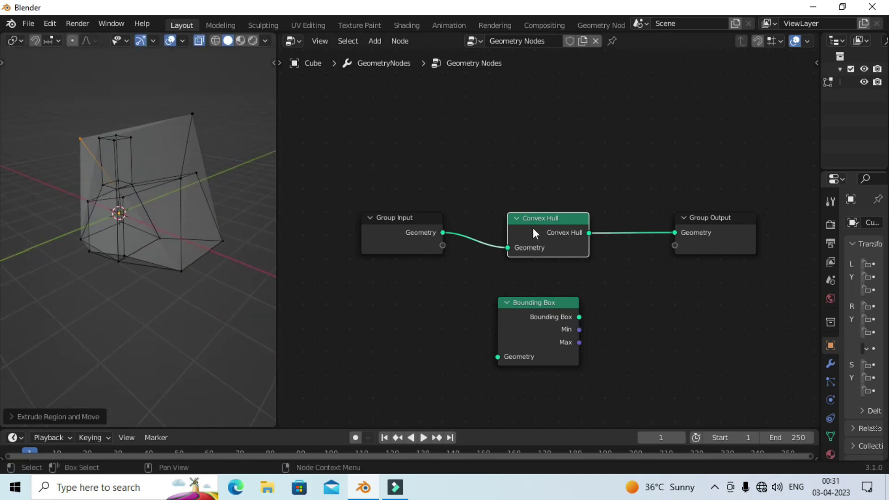
mouse_move(113, 186)
middle_down()
mouse_move(141, 173)
mouse_move(159, 184)
mouse_move(84, 172)
mouse_move(93, 157)
middle_up()
middle_drag(538, 185, 539, 164)
click(377, 42)
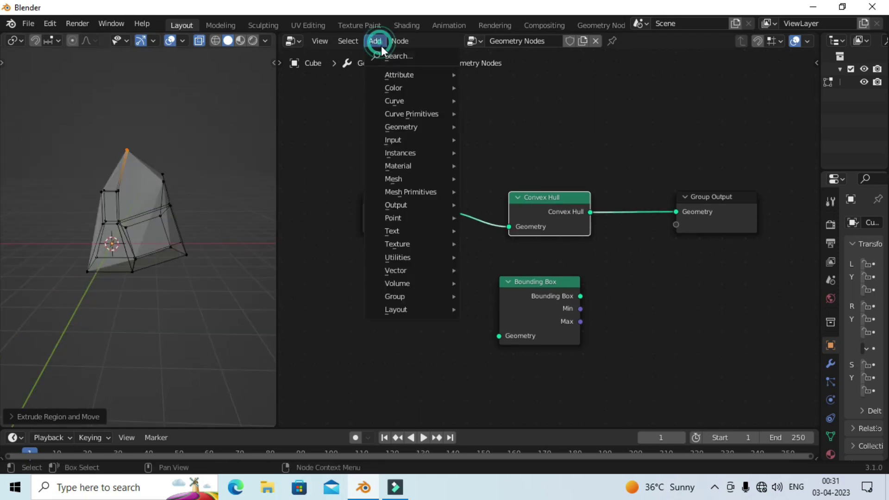
mouse_move(402, 126)
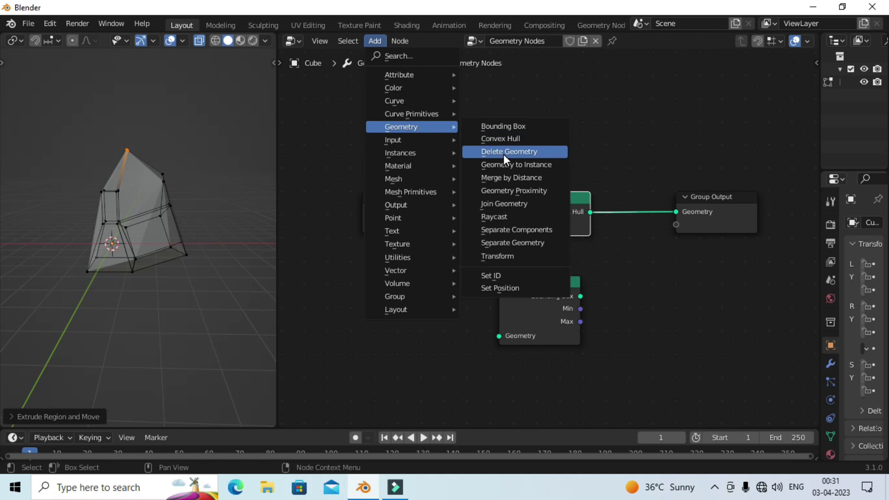
- Add a Delete Geometry node and delete the Convex Hull and Bounding Box nodes
click(507, 152)
click(528, 91)
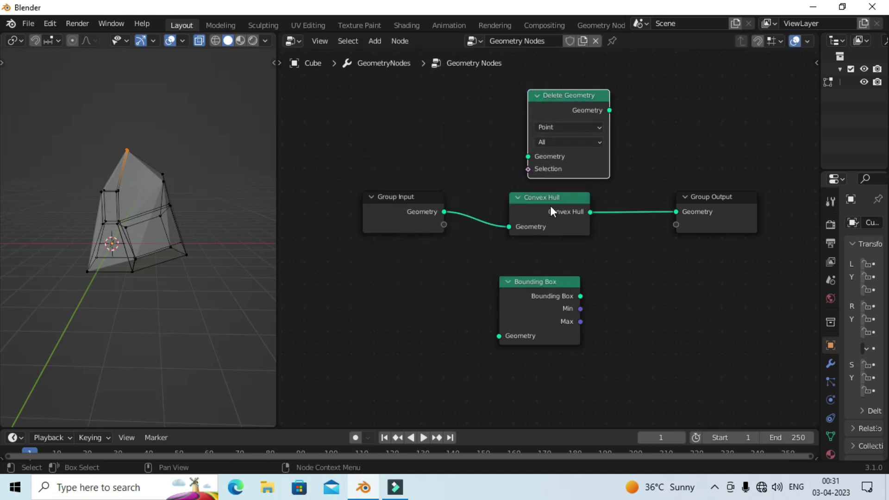
alt+drag(550, 211, 539, 285)
drag(434, 264, 572, 347)
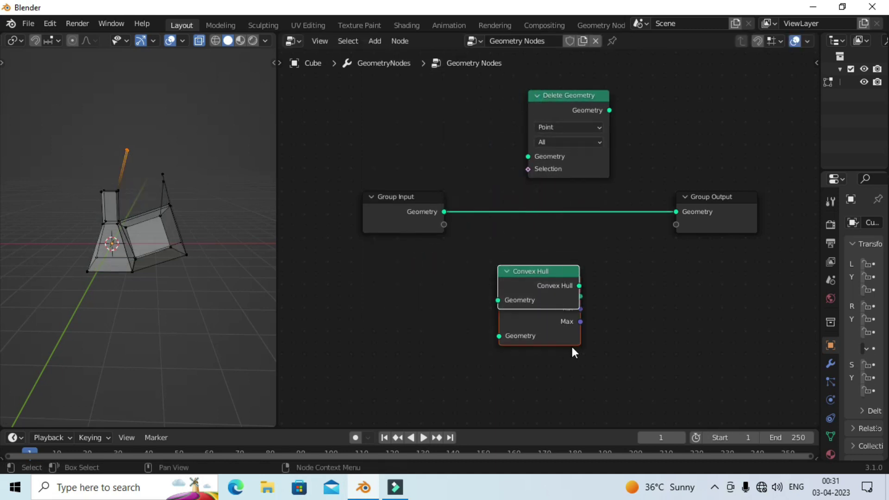
key(x)
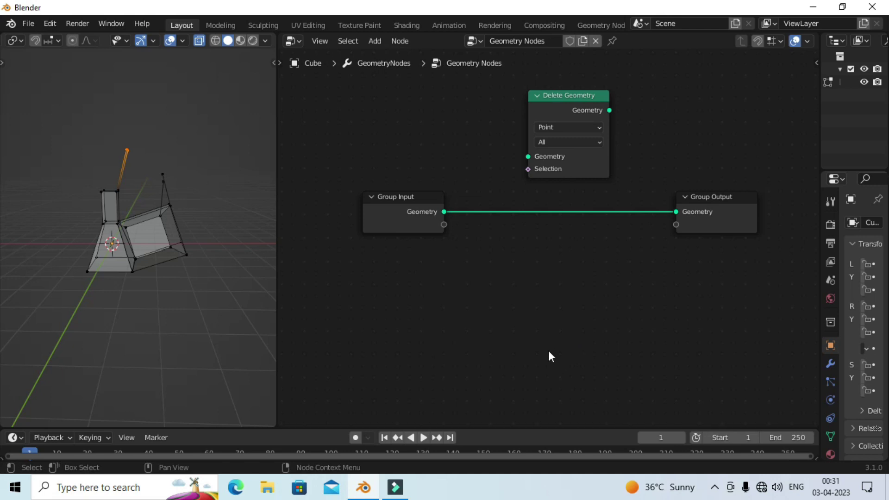
mouse_move(214, 193)
middle_down()
mouse_move(123, 173)
mouse_move(191, 170)
middle_up()
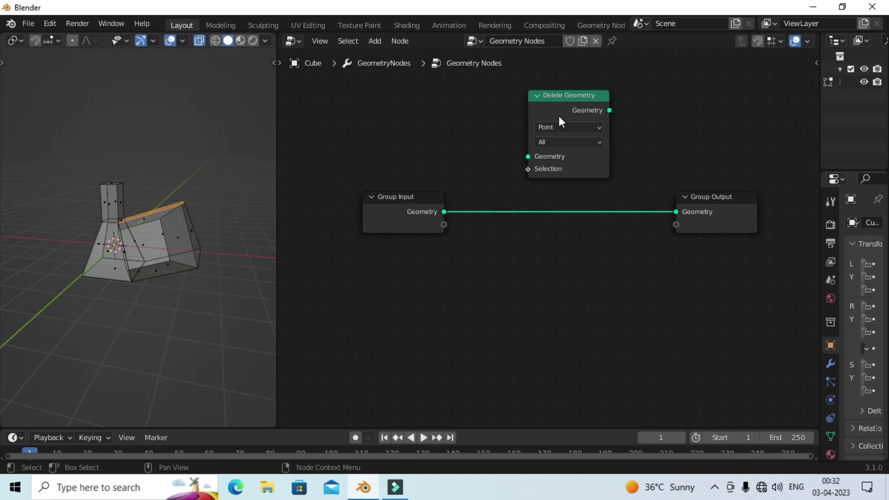
- Insert Delete Geometry between Group Input and Group Output, then reposition Group Input
click(563, 115)
drag(556, 94, 556, 162)
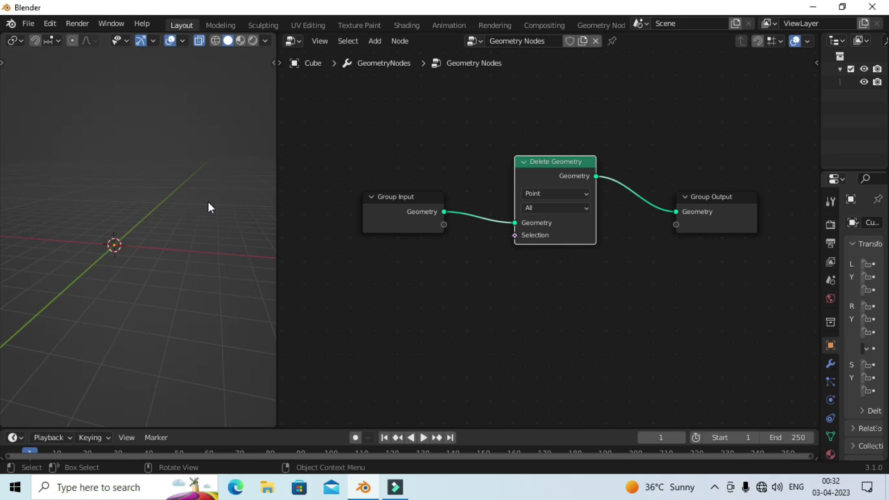
drag(393, 214, 347, 187)
click(379, 42)
click(395, 56)
text(sub)
- Insert a Subdivide Mesh node before Delete Geometry and tidy the layout
click(440, 80)
click(463, 210)
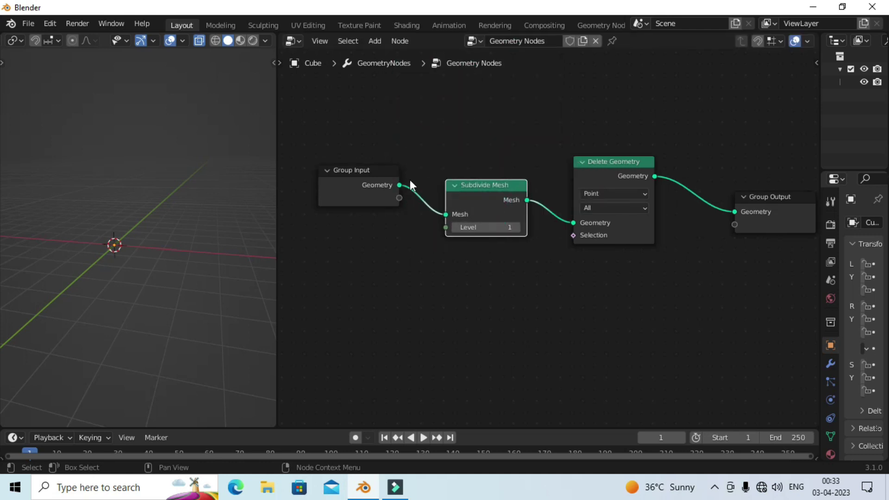
drag(362, 175, 325, 185)
drag(484, 193, 497, 193)
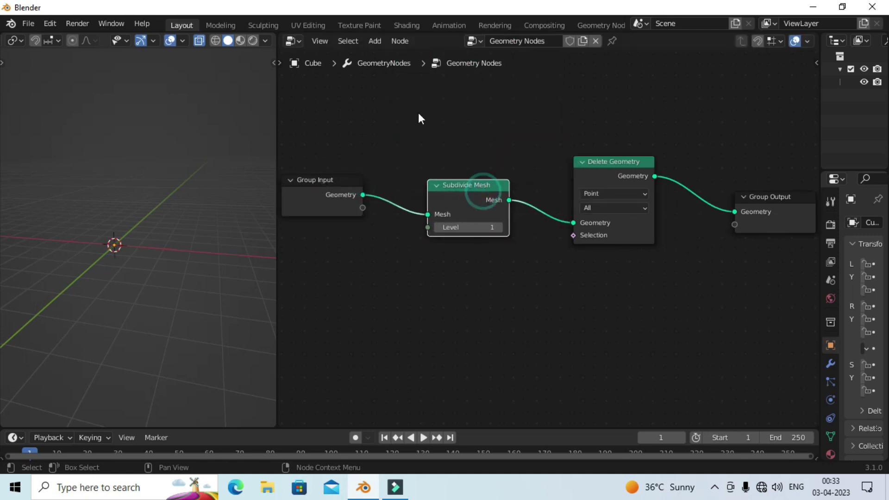
- Add a Noise Texture node at top left and rearrange the nodes below
click(373, 41)
text(noise)
key(Down)
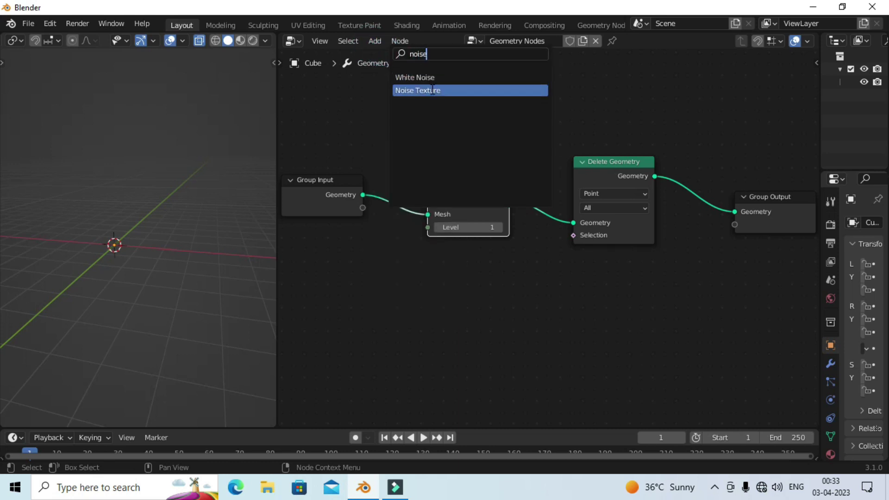
key(Return)
click(379, 82)
scroll(495, 176, down, 1)
scroll(498, 185, up, 1)
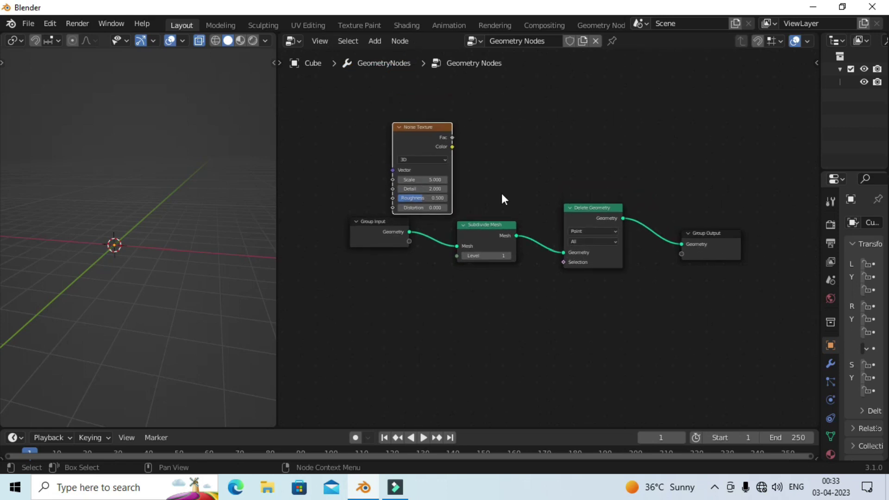
drag(490, 218, 490, 247)
drag(359, 220, 350, 253)
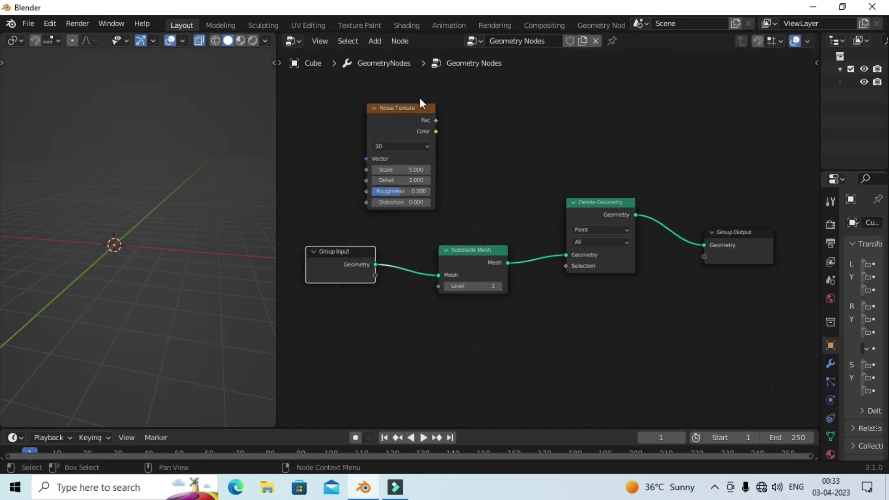
- Add a ColorRamp, linking Noise Fac to its Fac and its Color to Selection
click(375, 40)
click(402, 60)
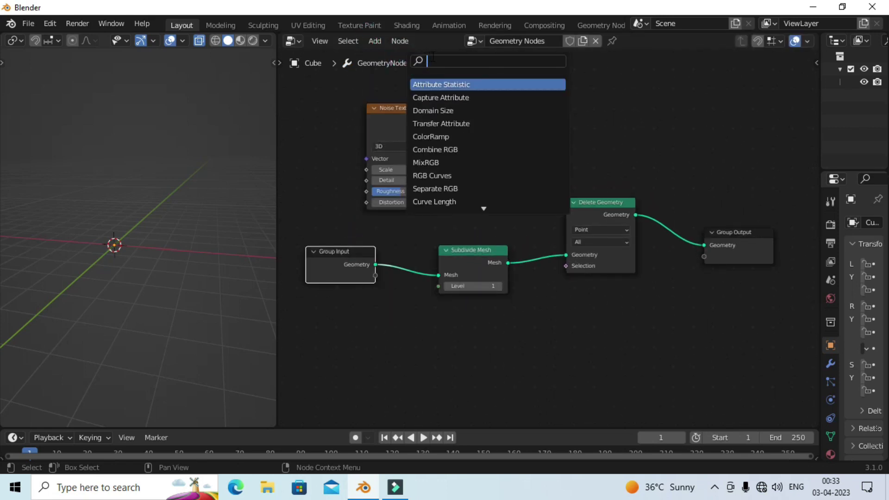
text(colo)
click(431, 97)
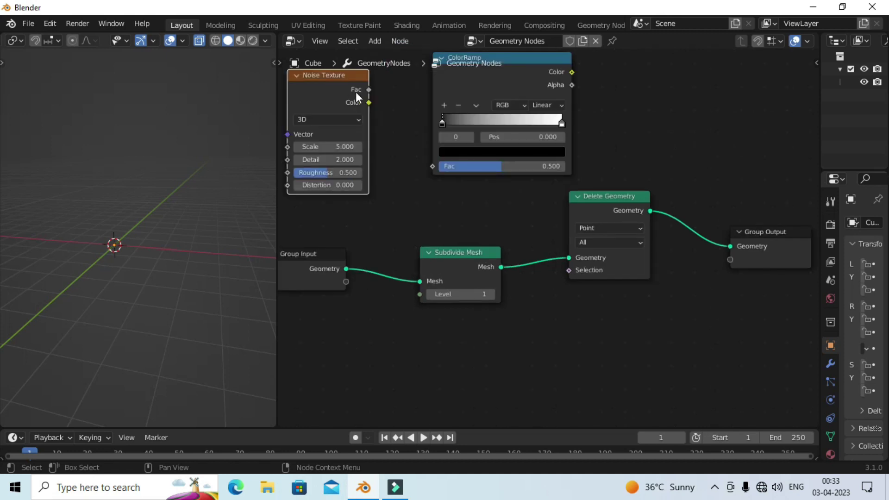
drag(369, 89, 429, 168)
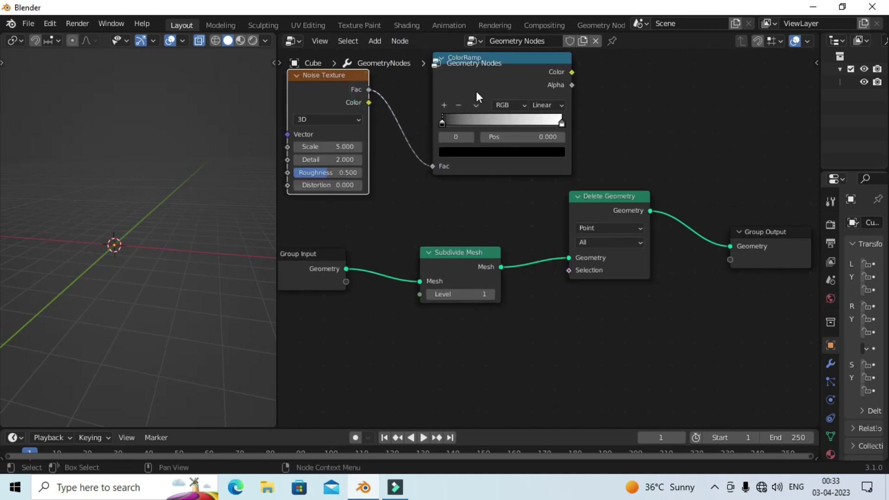
drag(476, 90, 432, 111)
scroll(438, 99, down, 1)
drag(501, 110, 532, 250)
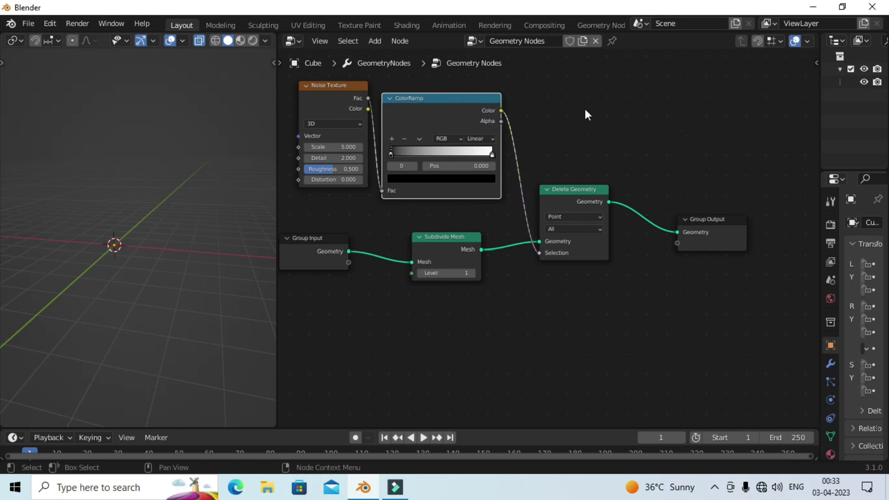
- Slide the ColorRamp stops so the noise deletes parts of the cube, black stop to 0.518
scroll(564, 129, up, 1)
scroll(463, 132, up, 1)
drag(410, 116, 518, 115)
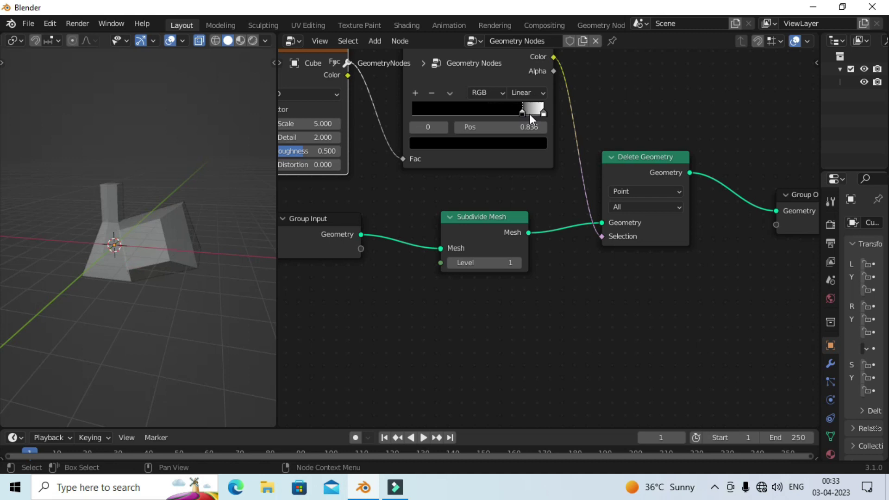
mouse_move(235, 239)
middle_down()
mouse_move(242, 212)
mouse_move(191, 207)
mouse_move(218, 235)
mouse_move(195, 222)
mouse_move(174, 258)
middle_up()
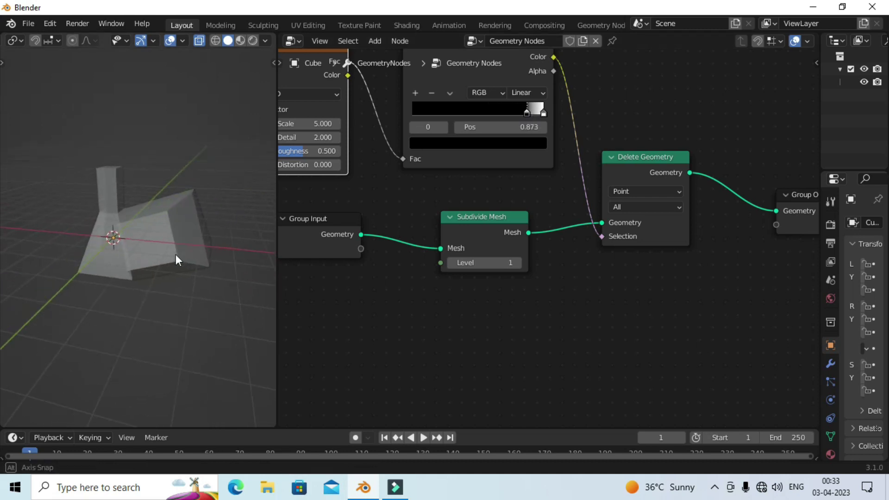
drag(527, 118, 456, 121)
mouse_move(225, 218)
middle_down()
mouse_move(183, 215)
mouse_move(224, 218)
mouse_move(248, 264)
mouse_move(247, 234)
mouse_move(137, 223)
mouse_move(146, 208)
middle_up()
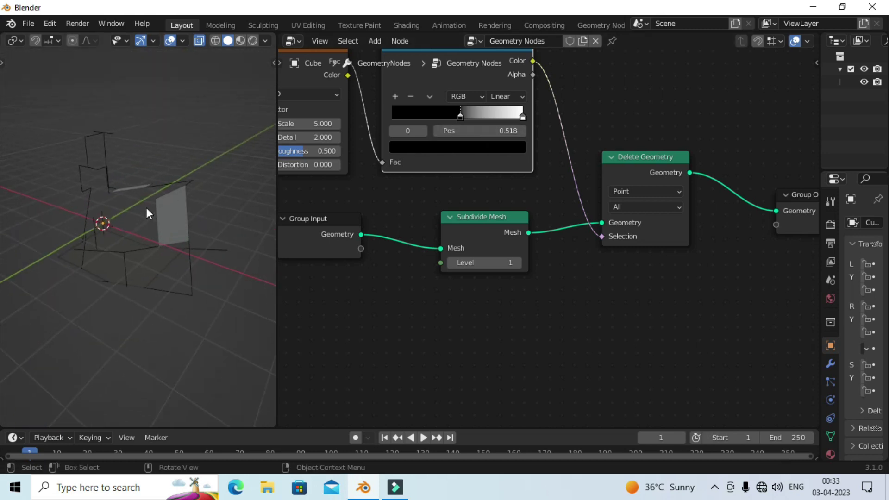
- Set the Delete Geometry domain to Face and retune the ramp stops to 0.459 and 0.777
click(632, 190)
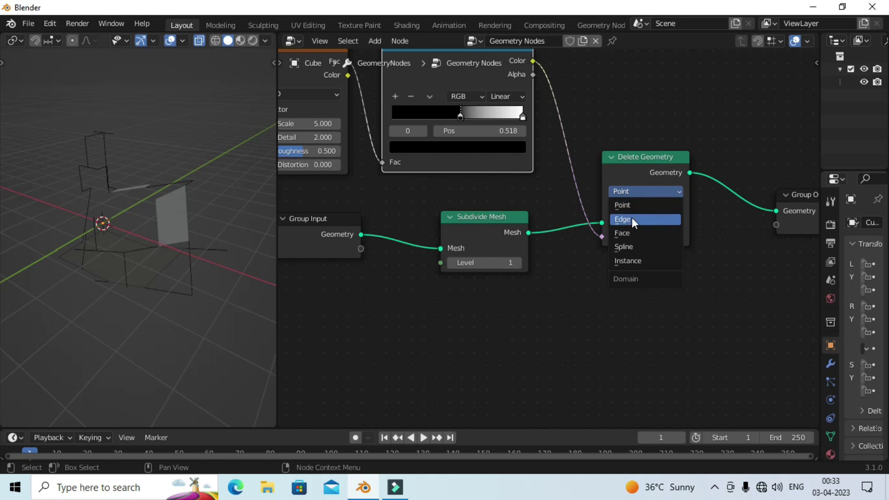
click(627, 233)
middle_drag(226, 240, 185, 230)
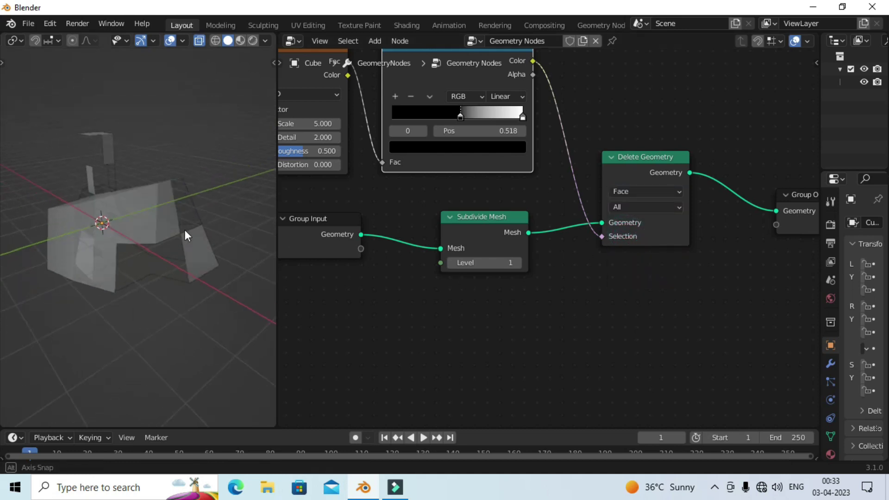
drag(457, 117, 438, 118)
mouse_move(510, 118)
mouse_down()
mouse_move(478, 124)
mouse_move(508, 123)
mouse_up()
- Review the deletion domain options and zoom out the node editor
click(658, 190)
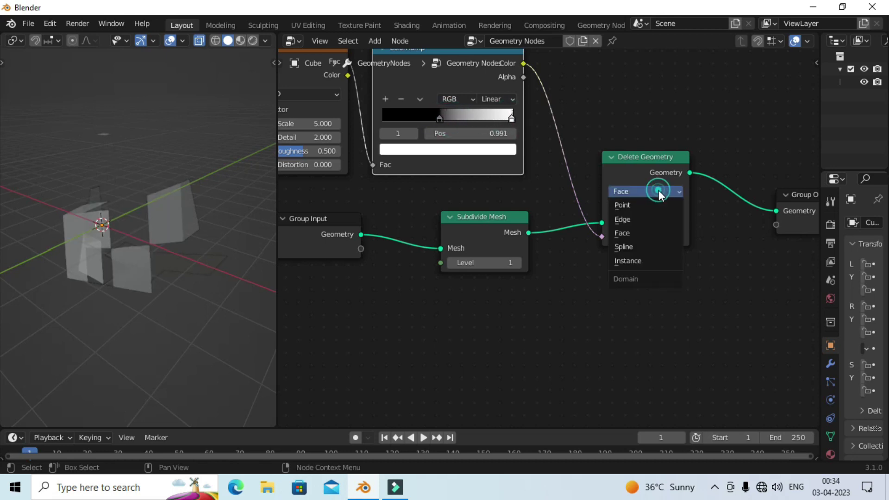
scroll(658, 190, down, 1)
scroll(646, 205, down, 1)
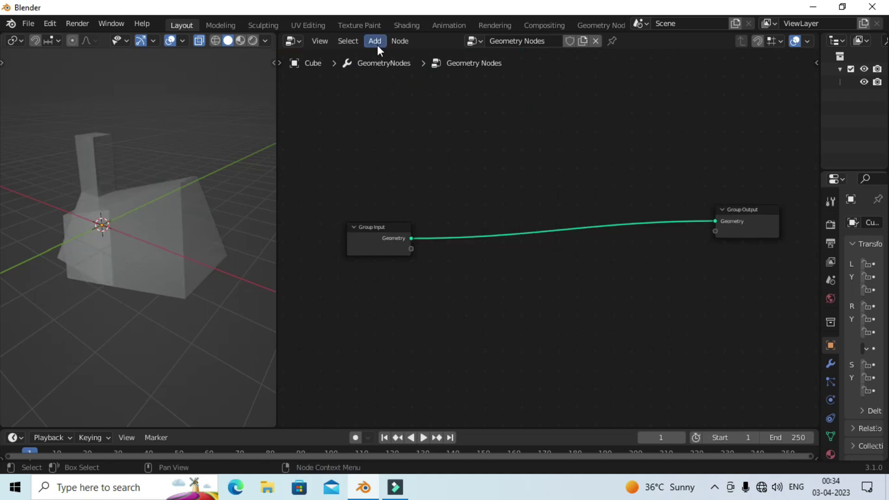
click(375, 42)
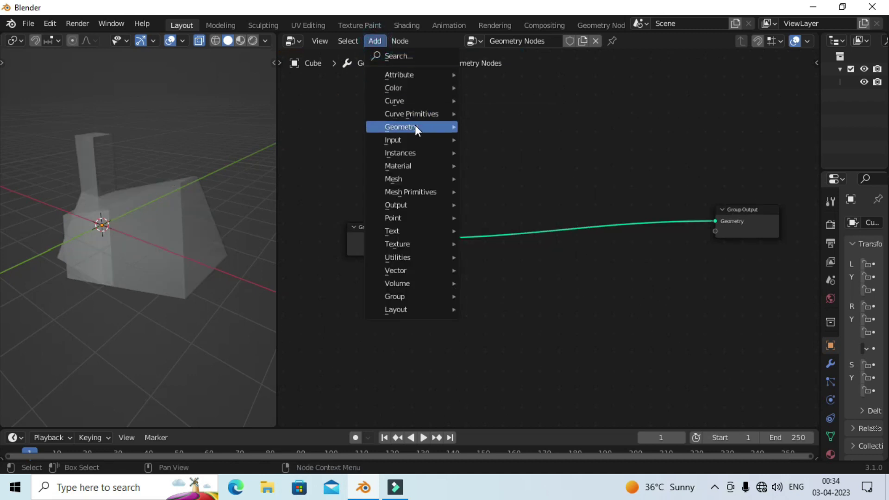
mouse_move(402, 127)
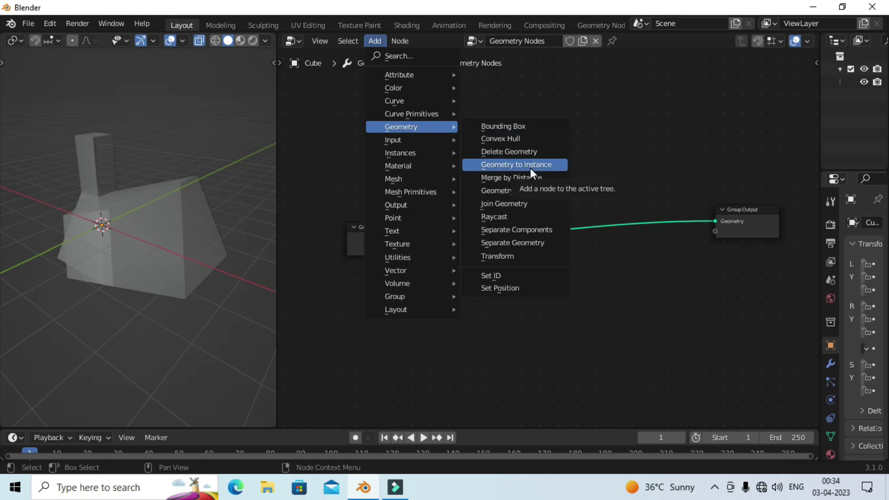
click(531, 169)
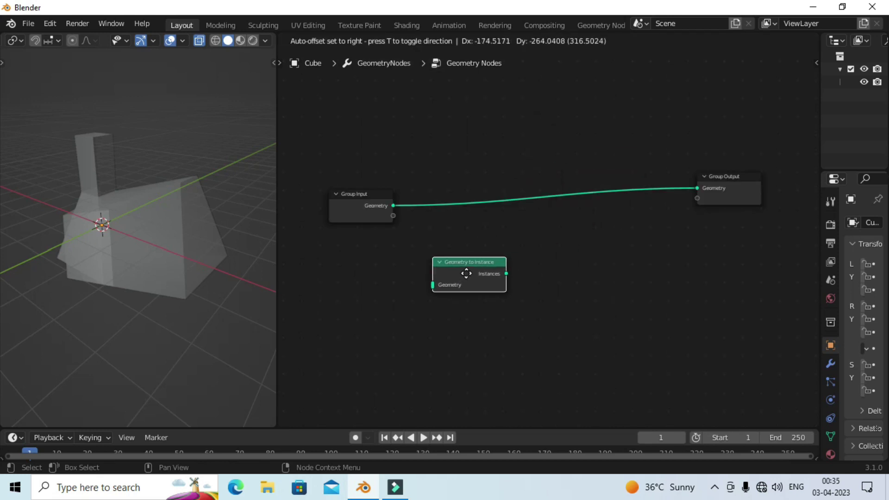
click(467, 273)
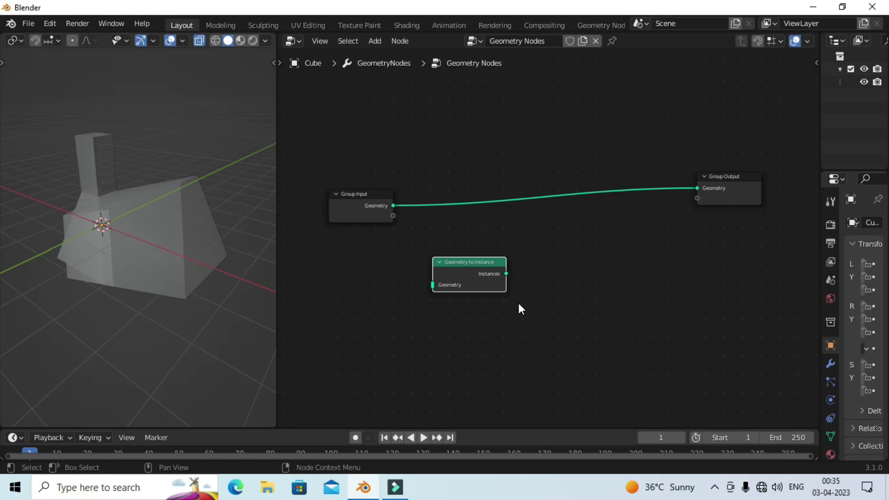
key(Delete)
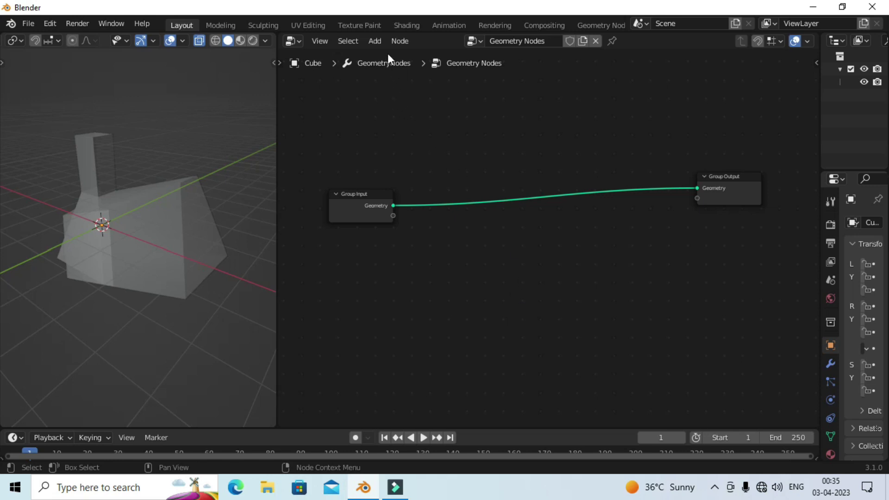
- Add a Merge by Distance node and insert it between Group Input and Group Output
click(378, 42)
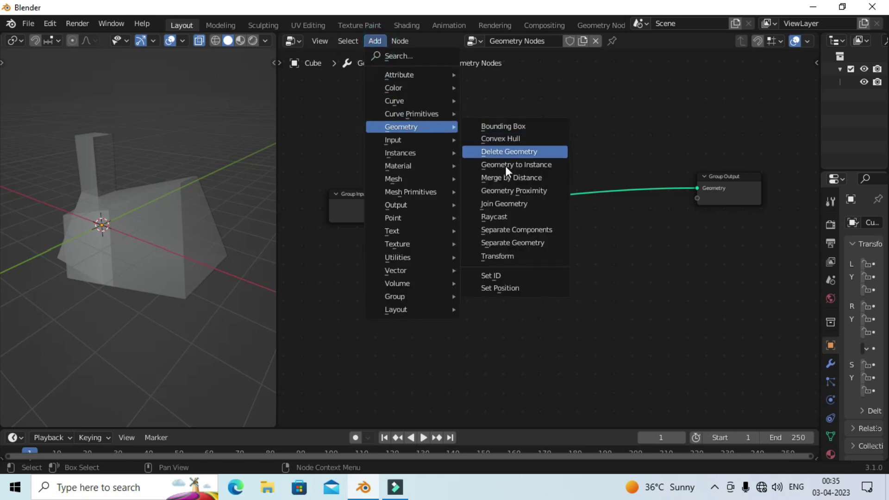
click(513, 182)
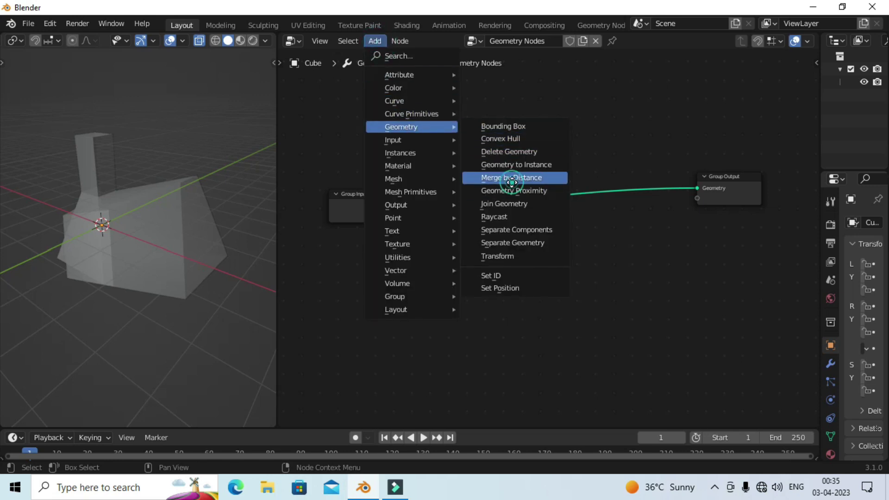
click(452, 246)
scroll(538, 299, up, 2)
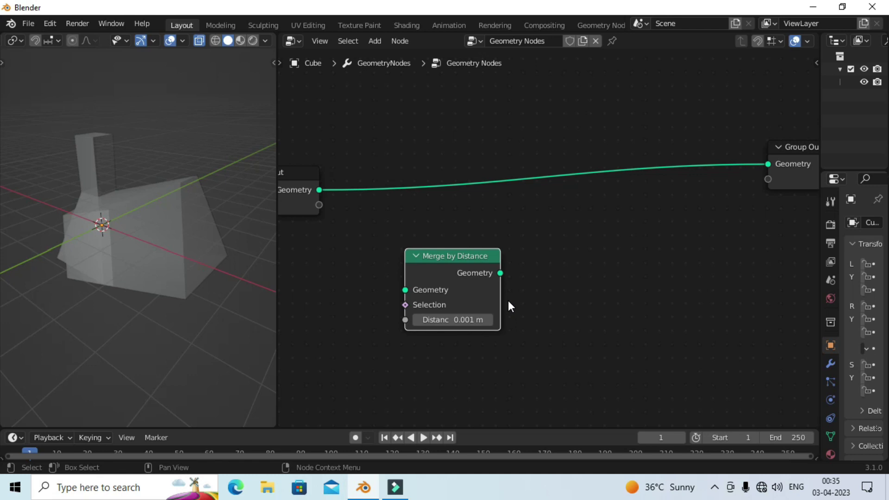
drag(451, 258, 541, 152)
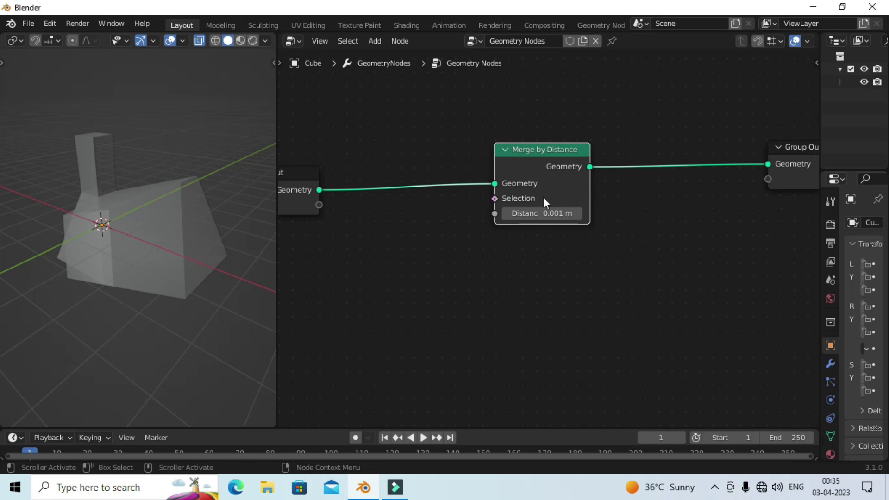
- Turn off X-ray, raise the merge distance past 0.301 m, then detach Merge by Distance from the link
middle_drag(100, 251, 205, 58)
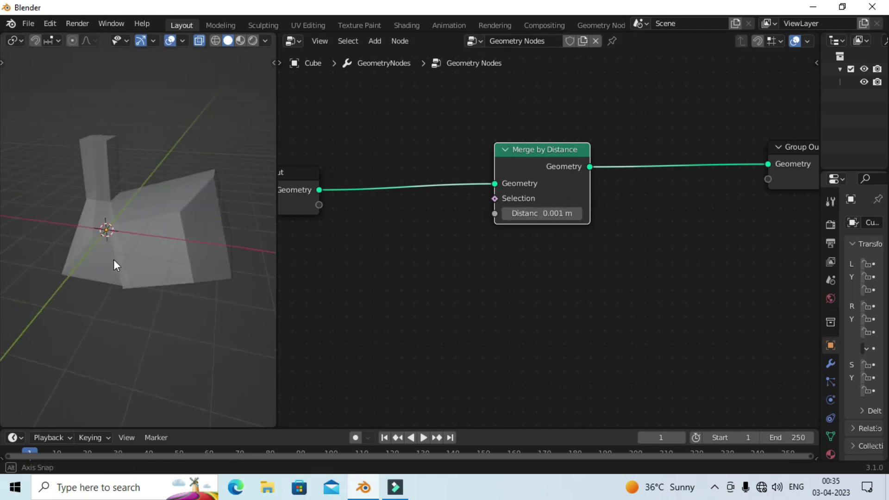
click(200, 42)
middle_drag(160, 130, 195, 139)
mouse_move(527, 213)
mouse_down()
mouse_move(546, 213)
mouse_move(509, 213)
mouse_up()
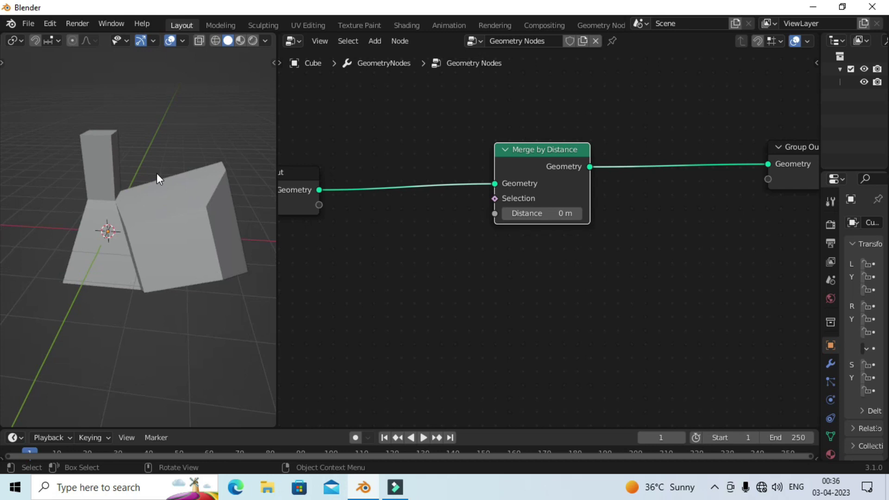
middle_drag(156, 173, 114, 154)
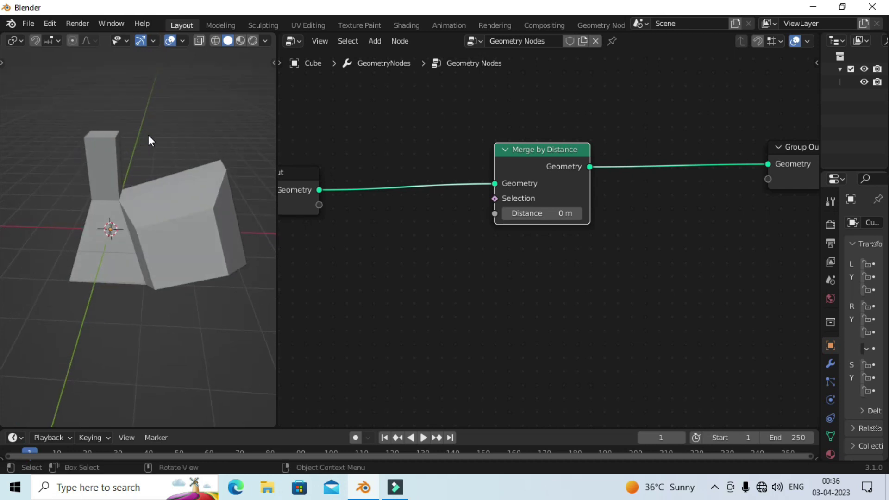
mouse_move(555, 213)
mouse_down()
mouse_move(579, 213)
mouse_move(537, 213)
mouse_up()
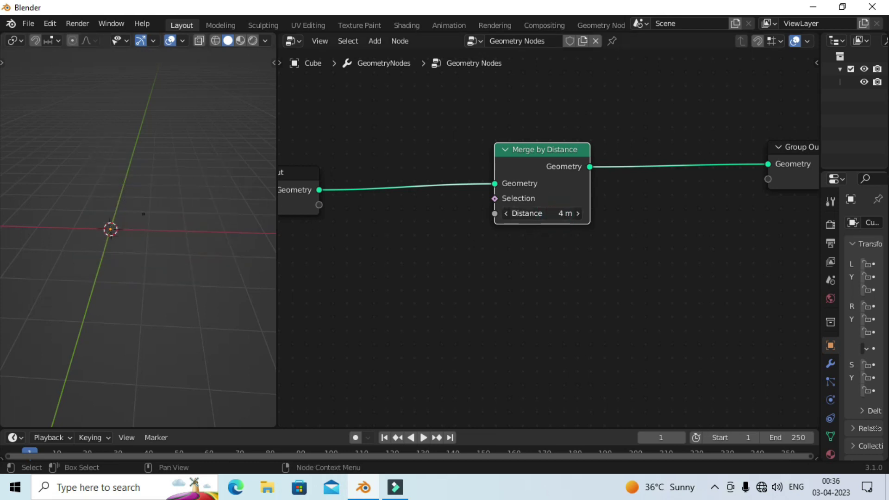
alt+drag(542, 149, 507, 267)
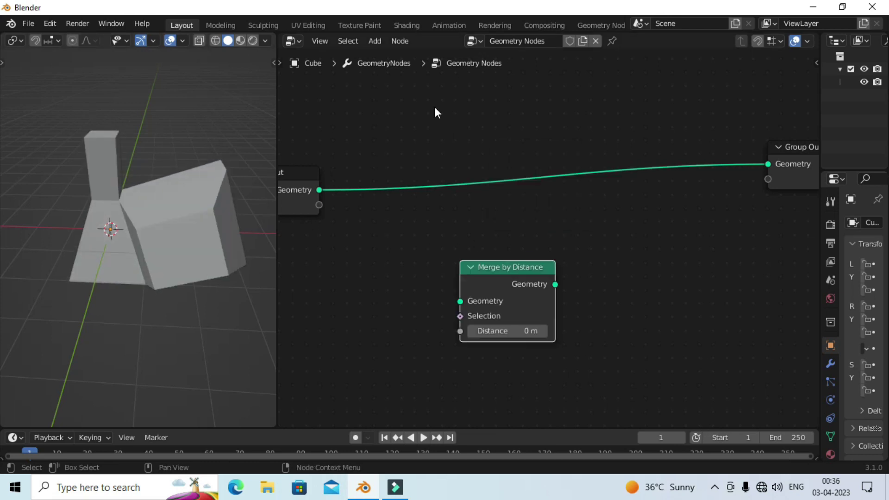
- Add a Geometry Proximity node and delete the Merge by Distance node
click(376, 40)
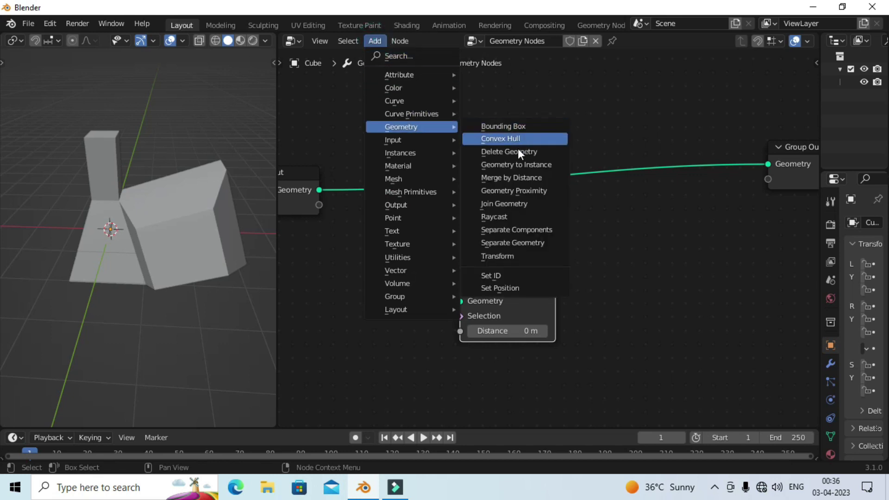
click(513, 191)
click(590, 207)
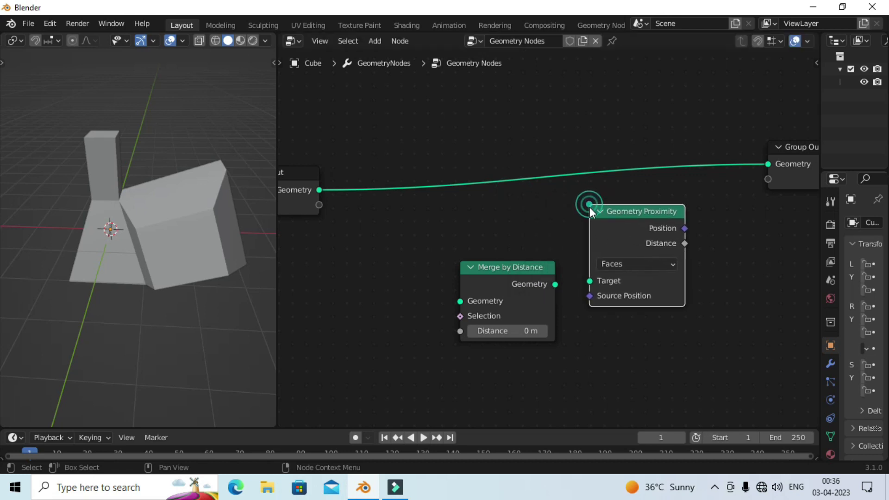
click(496, 276)
key(Delete)
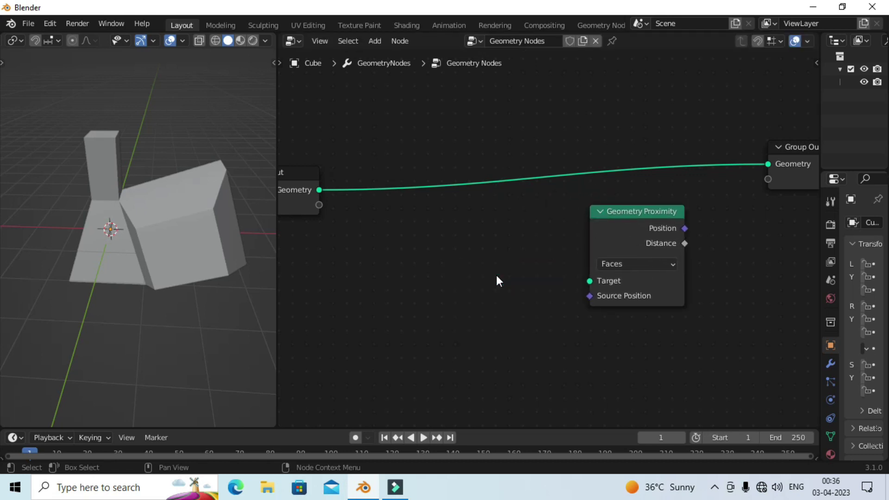
- Arrange Geometry Proximity below the link and detach Group Input from Group Output
key(Home)
scroll(494, 274, down, 2)
drag(608, 236, 484, 277)
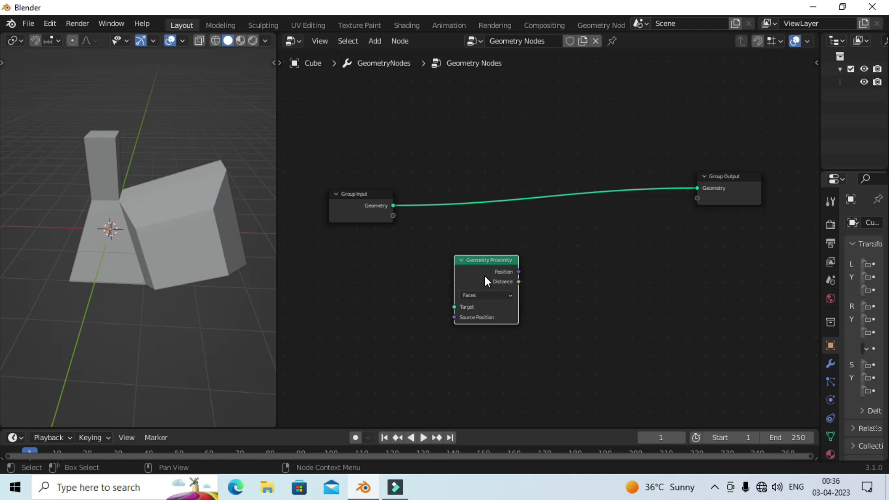
middle_drag(452, 201, 465, 179)
click(367, 185)
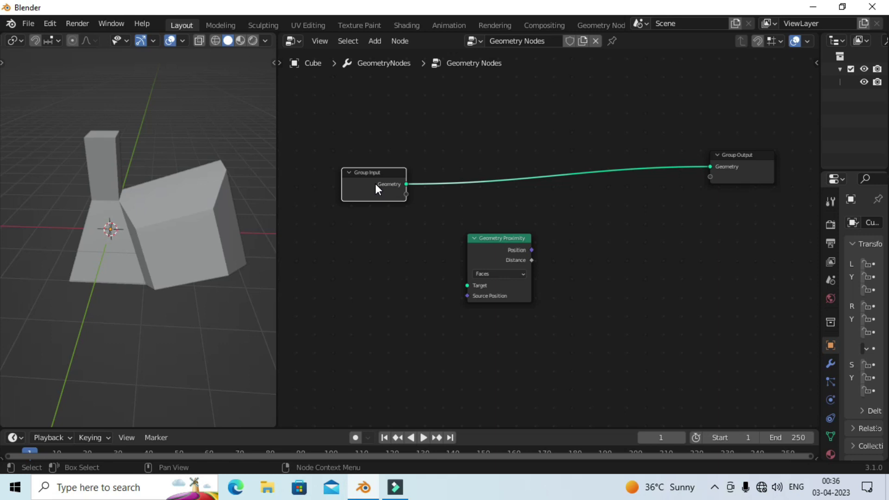
alt+drag(375, 183, 356, 237)
- Add a Grid node via search and connect its Mesh to Group Output
click(373, 43)
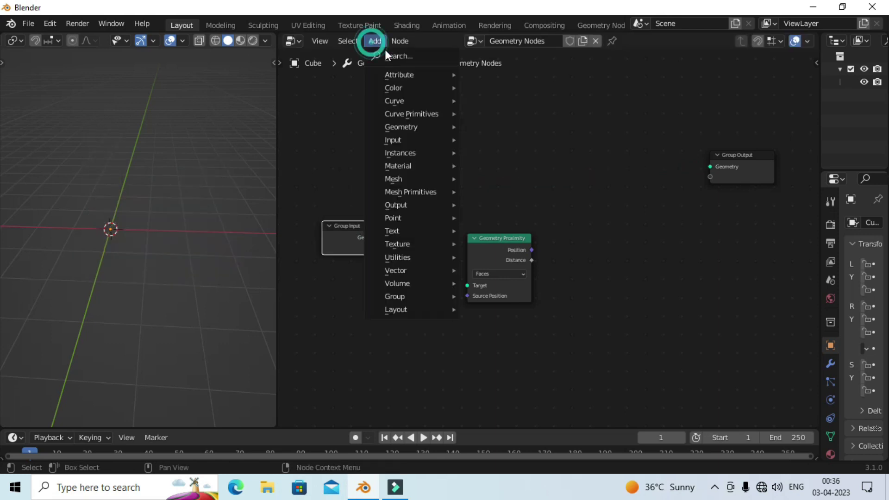
click(386, 56)
text(grid)
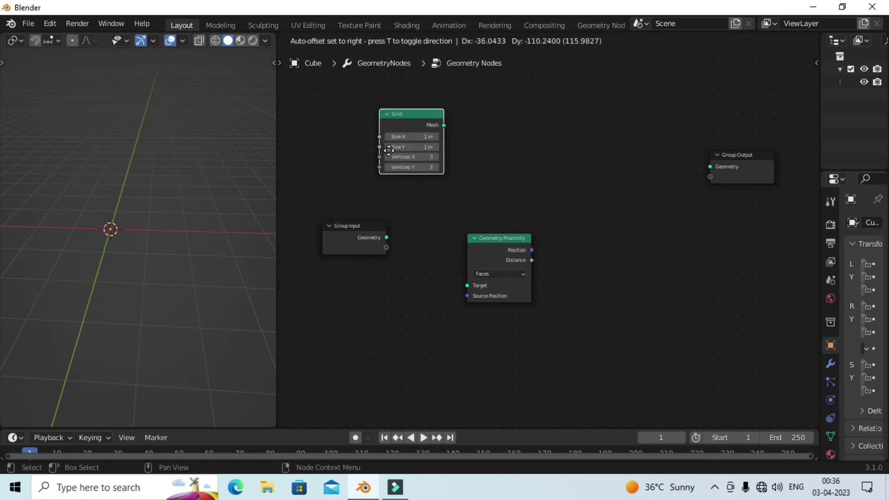
drag(416, 113, 395, 150)
drag(444, 125, 710, 167)
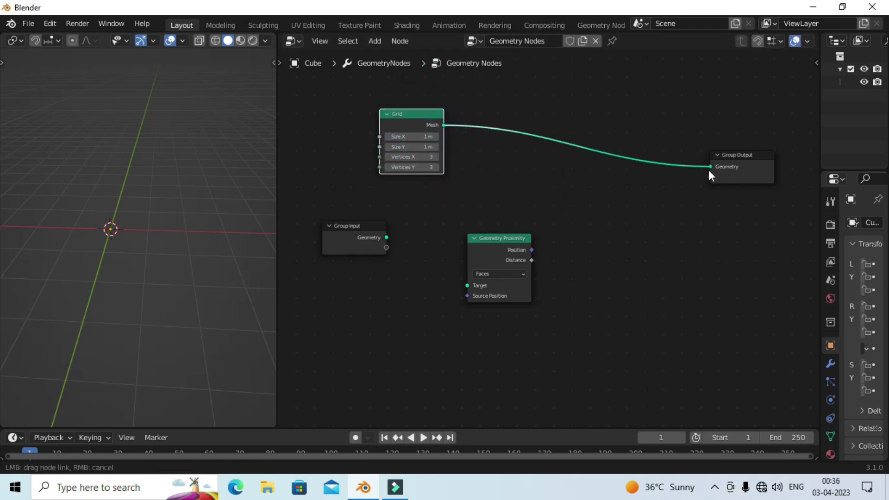
- Set the Grid Size X/Y to 3 m and Vertices X/Y to 10
scroll(471, 185, up, 2)
click(412, 112)
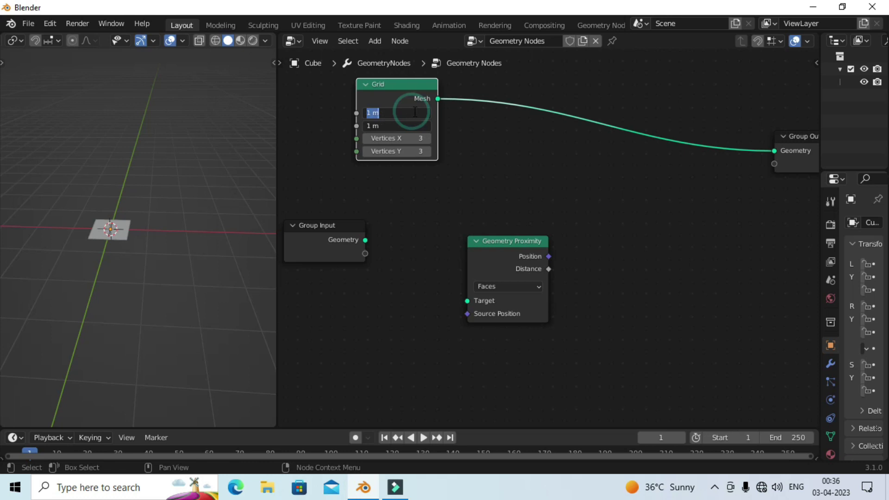
text(3)
key(Return)
click(418, 137)
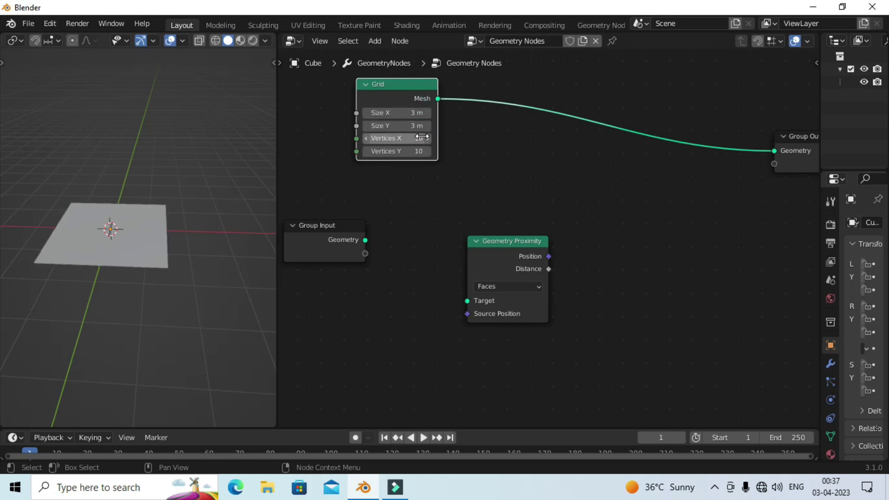
key(Return)
scroll(455, 158, down, 1)
scroll(492, 171, down, 1)
scroll(456, 124, down, 1)
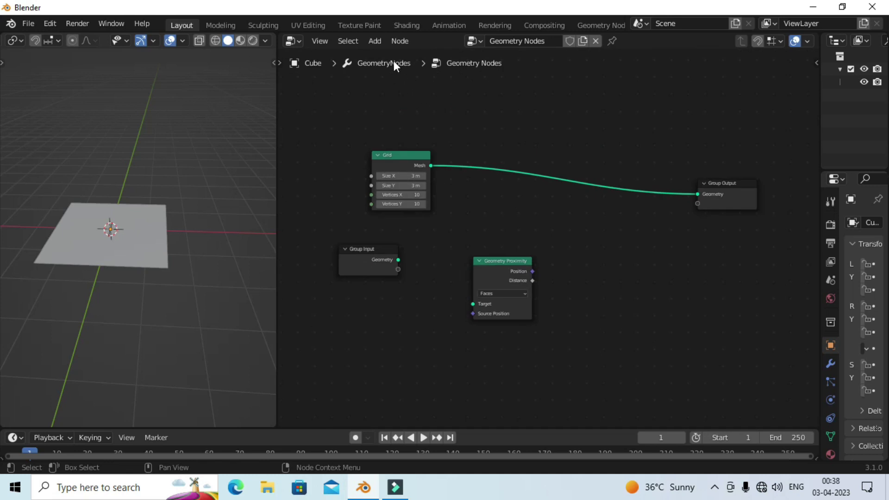
click(375, 41)
click(394, 53)
- Insert a Set Position node onto the Grid–Group Output link
text(set)
click(435, 89)
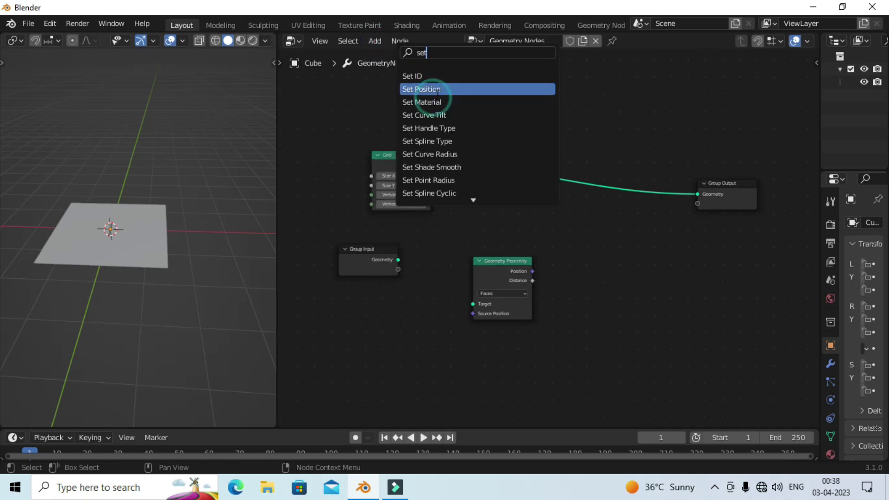
click(674, 243)
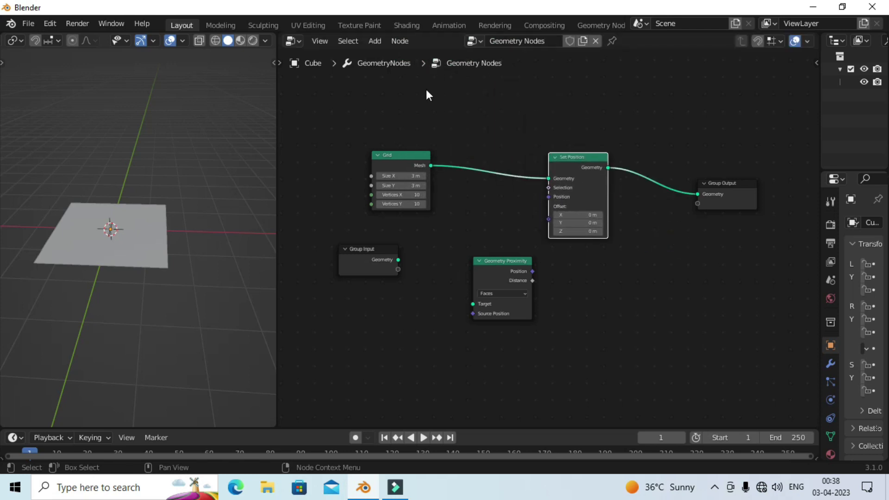
- Add a Combine XYZ node beside Geometry Proximity and nudge Geometry Proximity slightly left
click(375, 41)
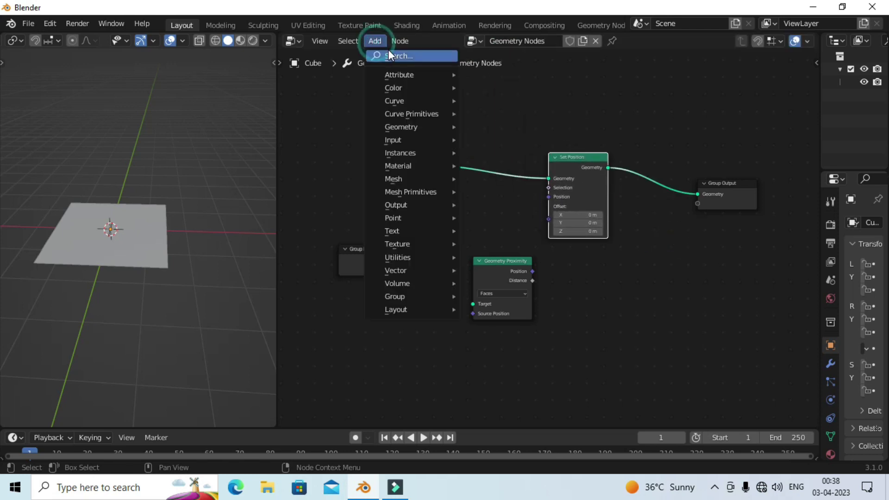
click(389, 51)
text(comb)
click(437, 89)
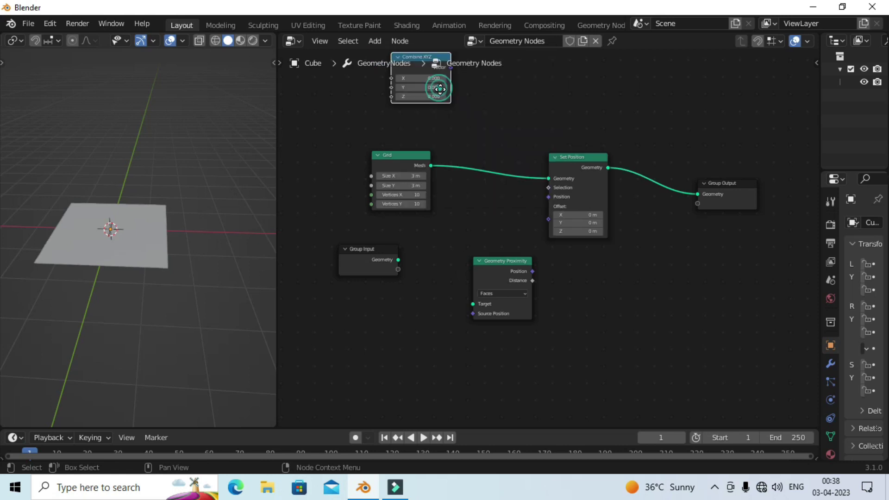
click(676, 380)
scroll(632, 276, up, 2)
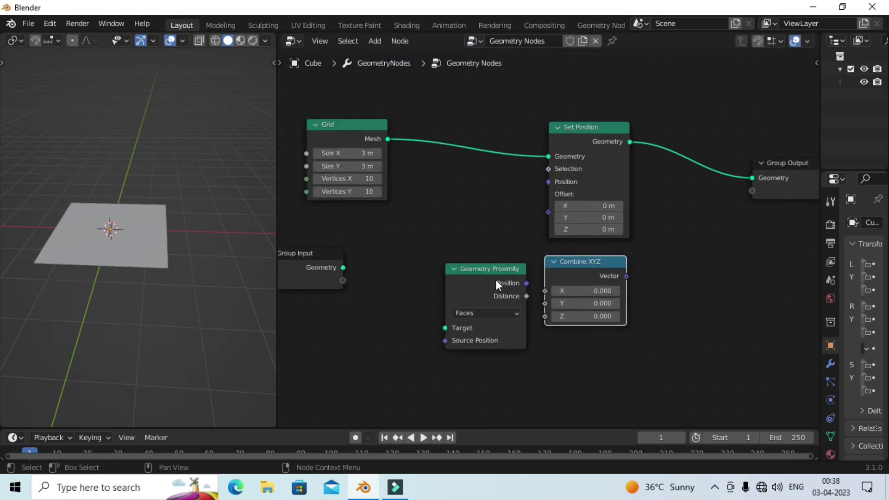
drag(496, 284, 475, 282)
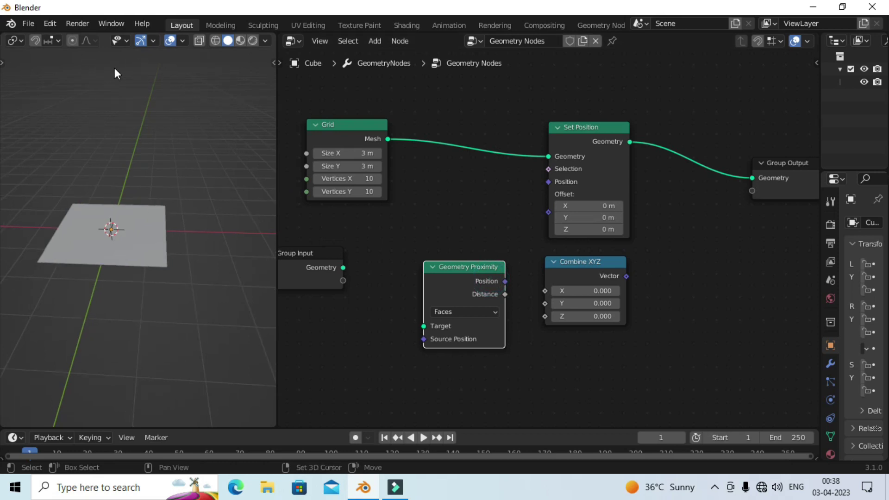
- Add a UV sphere, move it right of the grid plane, shrink it, and reselect the plane
key(shift+a)
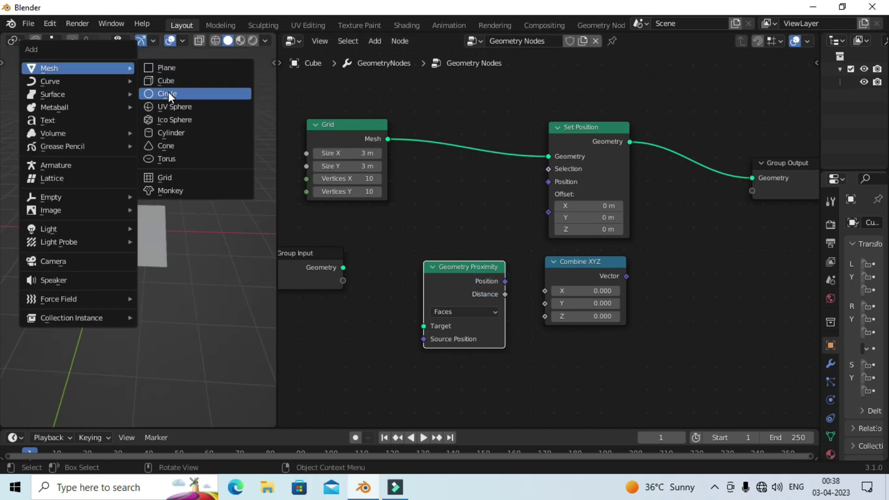
click(171, 109)
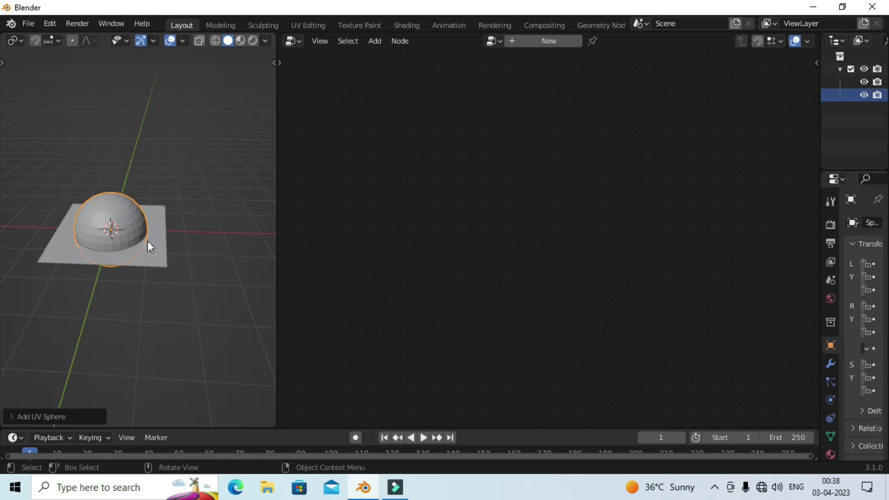
key(g)
click(246, 235)
key(s)
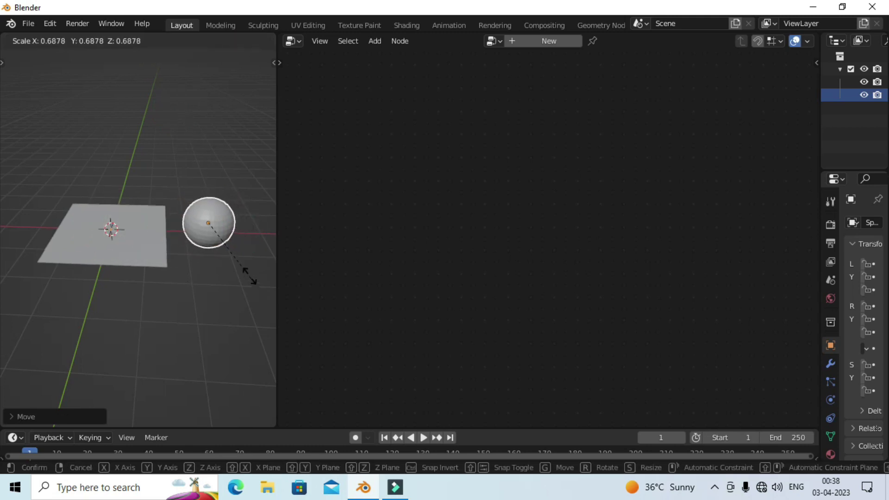
click(227, 246)
click(153, 254)
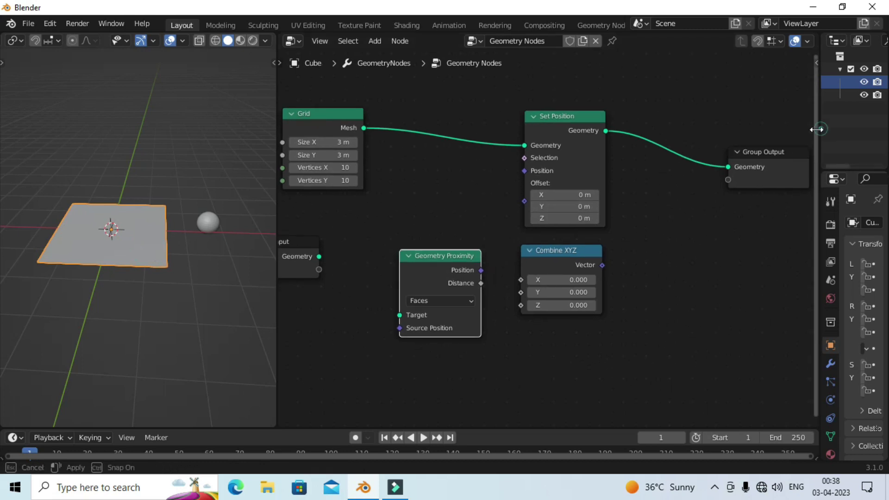
- Bring the Sphere in as an Object Info node and feed its Geometry into the proximity Target
drag(821, 130, 756, 129)
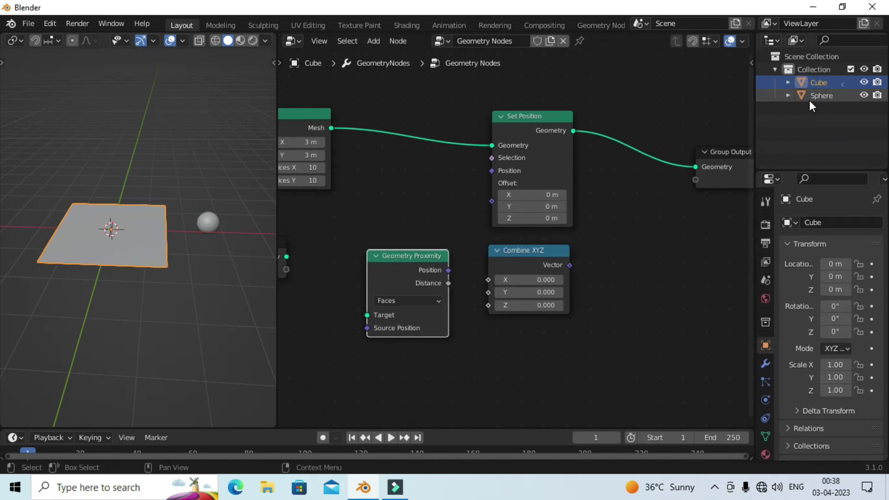
mouse_move(811, 98)
mouse_down()
mouse_move(270, 340)
mouse_move(307, 327)
mouse_up()
middle_drag(536, 342, 606, 282)
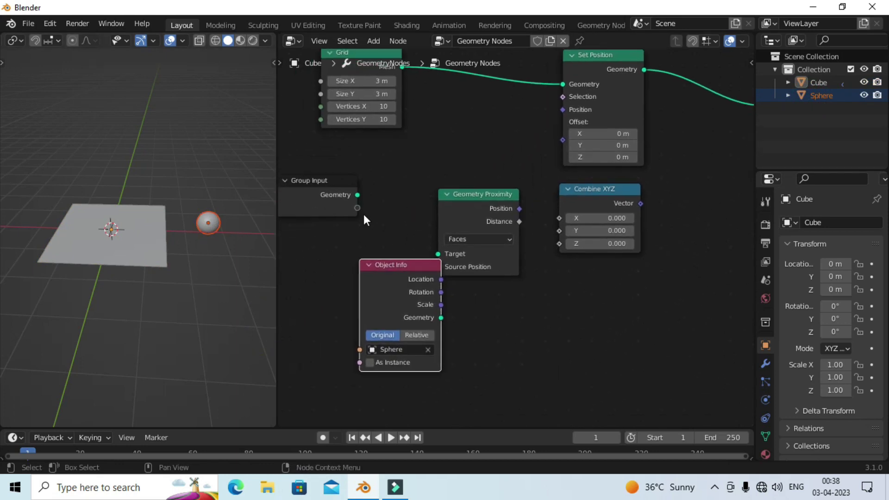
drag(355, 211, 338, 192)
drag(407, 280, 357, 230)
scroll(425, 224, up, 1)
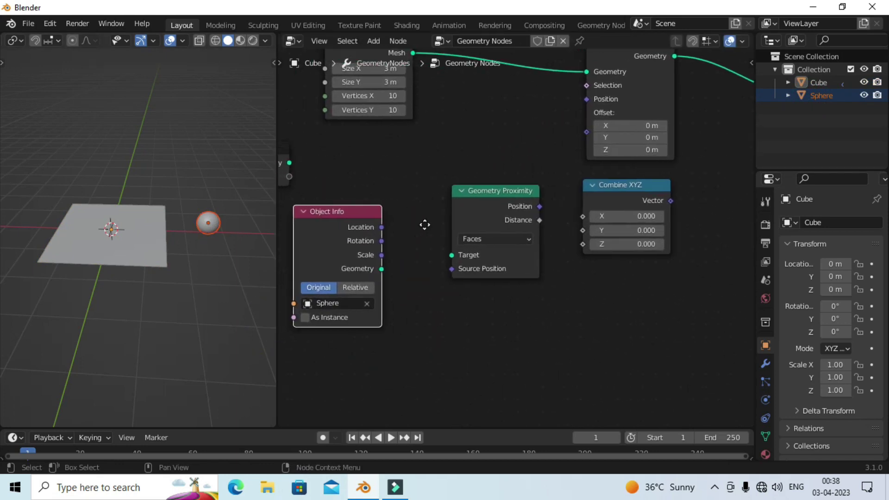
scroll(419, 240, up, 1)
drag(367, 272, 449, 255)
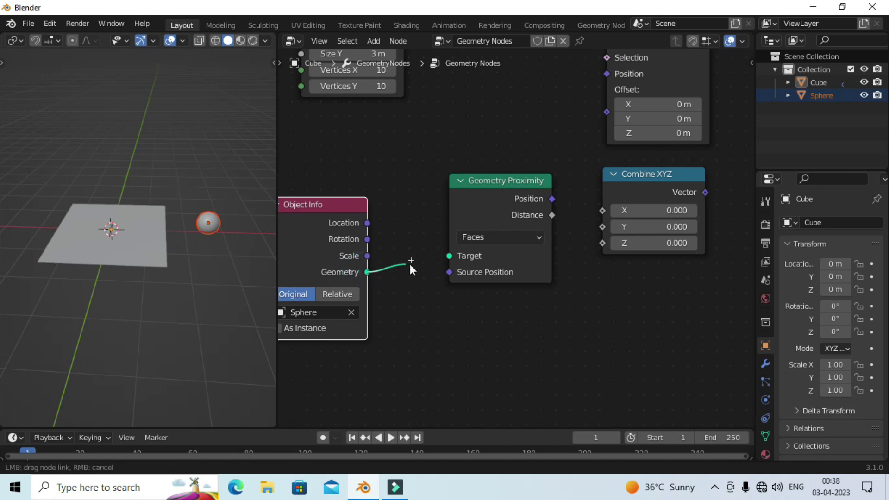
- Link proximity Position to Combine XYZ Z and its Vector to Set Position Offset
scroll(593, 309, down, 1)
middle_drag(593, 310, 506, 340)
scroll(473, 264, up, 1)
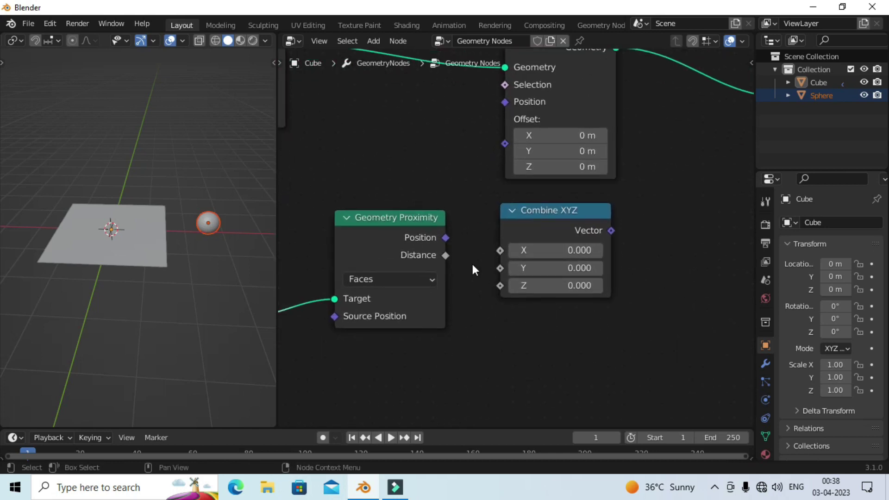
drag(446, 238, 500, 285)
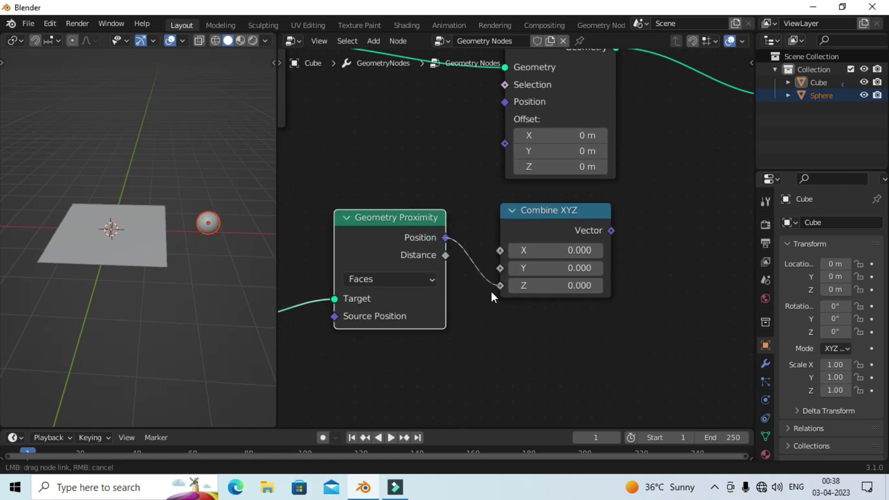
scroll(617, 216, down, 1)
middle_drag(617, 216, 580, 248)
scroll(629, 230, up, 1)
middle_drag(629, 230, 548, 224)
drag(481, 125, 562, 139)
mouse_move(469, 249)
mouse_down()
mouse_move(416, 197)
mouse_move(502, 197)
mouse_up()
scroll(515, 195, down, 1)
middle_drag(495, 225, 555, 232)
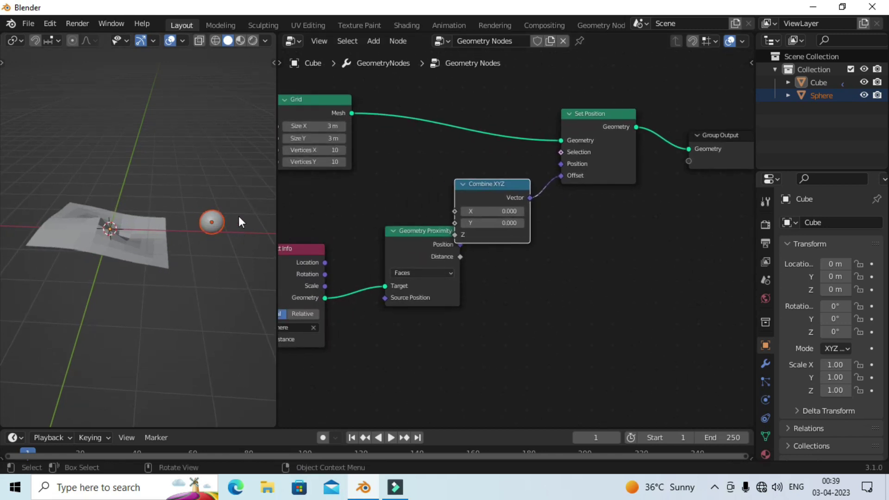
- Move the sphere lower twice and orbit to watch the grid plane deform
key(g)
click(187, 218)
mouse_move(216, 217)
middle_down()
mouse_move(226, 189)
mouse_move(162, 229)
mouse_move(118, 281)
middle_up()
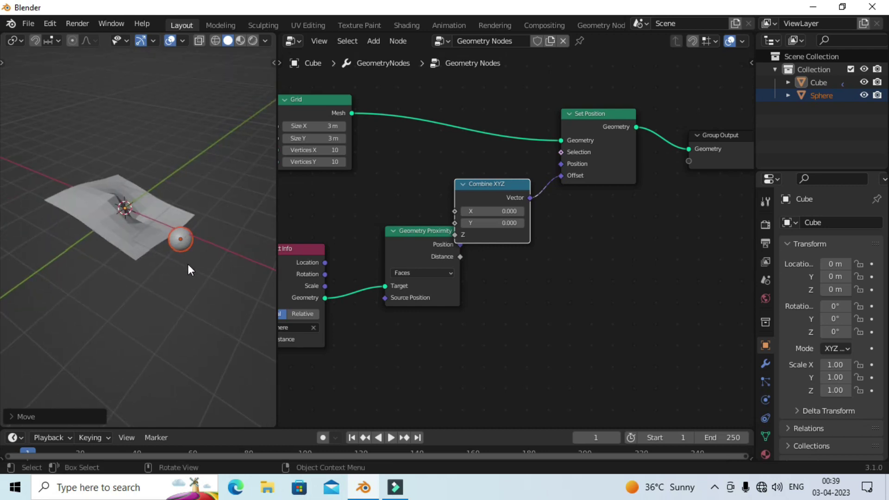
key(g)
click(152, 245)
- Switch the Object Info node to Relative, then start another sphere move and cancel it
scroll(473, 275, up, 3)
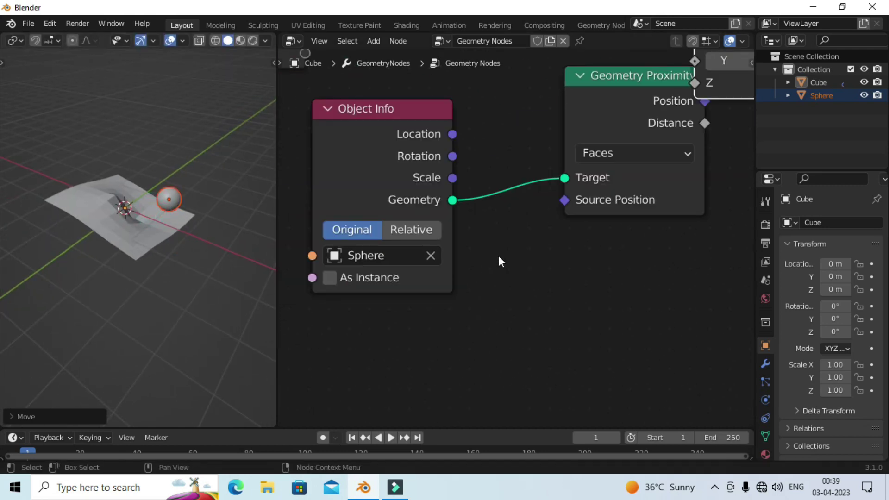
click(428, 230)
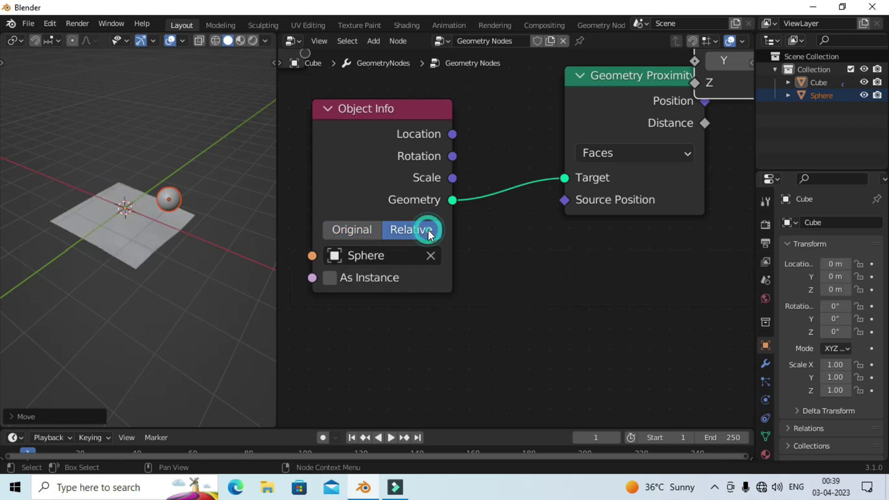
middle_drag(134, 250, 137, 204)
key(g)
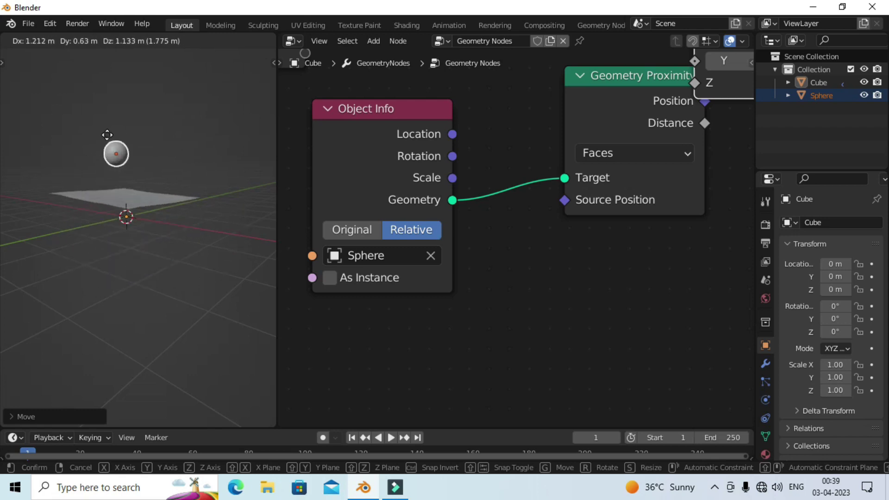
right_click(167, 137)
- Add a Join Geometry node and insert it between Grid and Group Output
scroll(521, 143, down, 3)
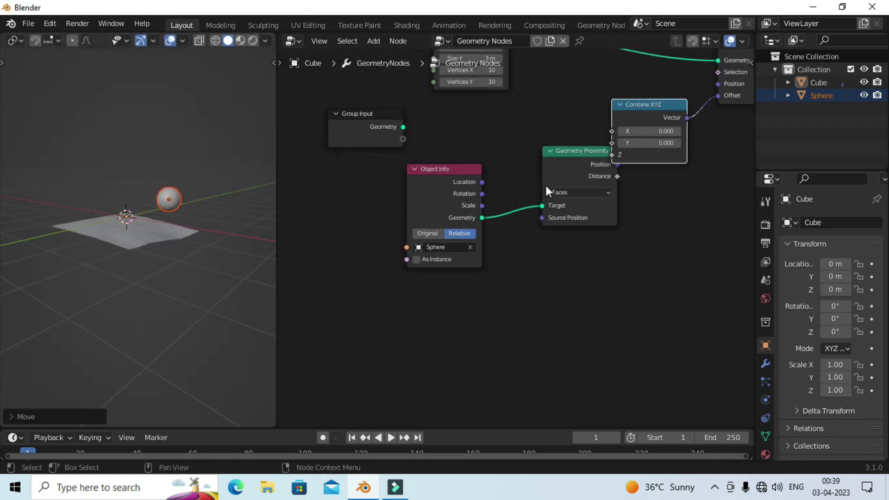
scroll(546, 185, down, 1)
scroll(588, 299, down, 1)
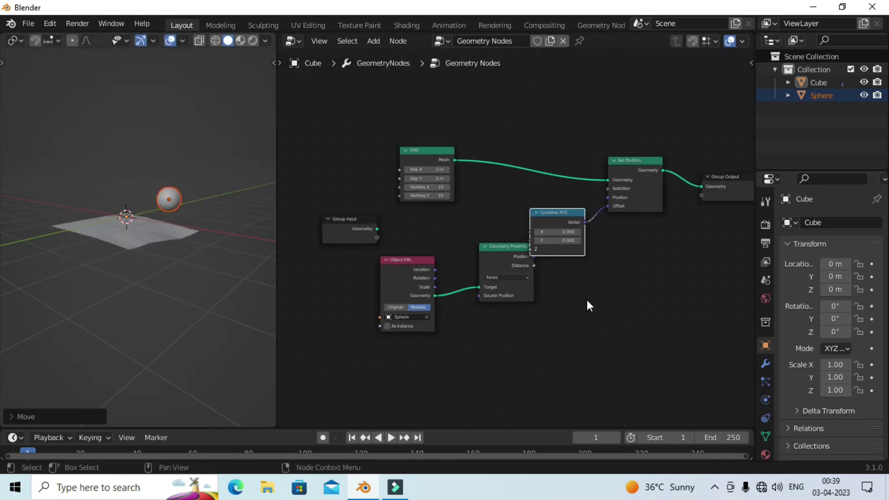
click(374, 41)
mouse_move(400, 126)
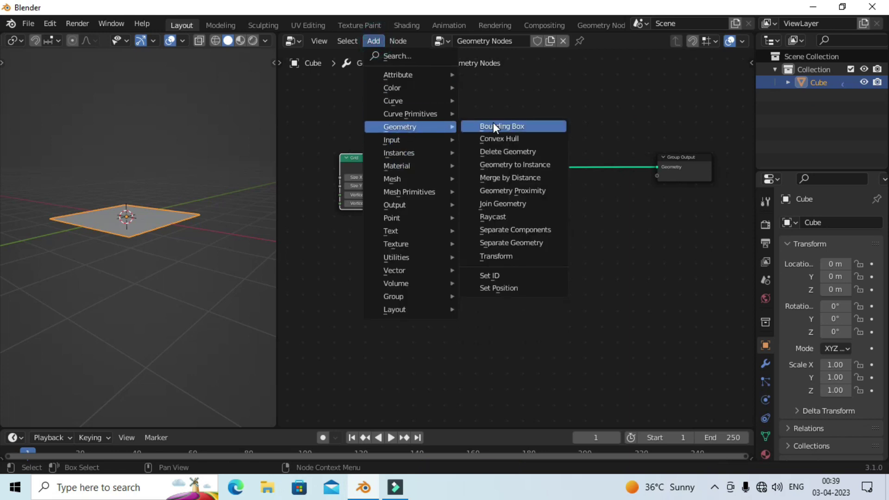
click(507, 206)
click(515, 209)
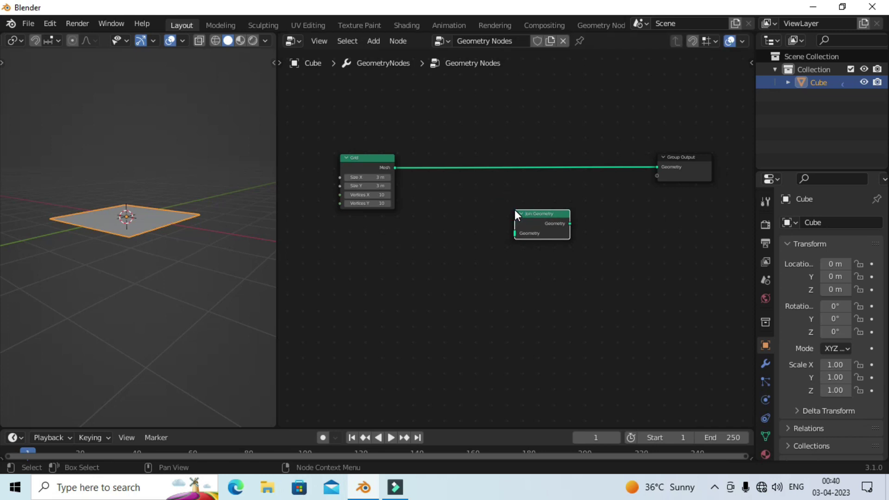
scroll(515, 209, up, 2)
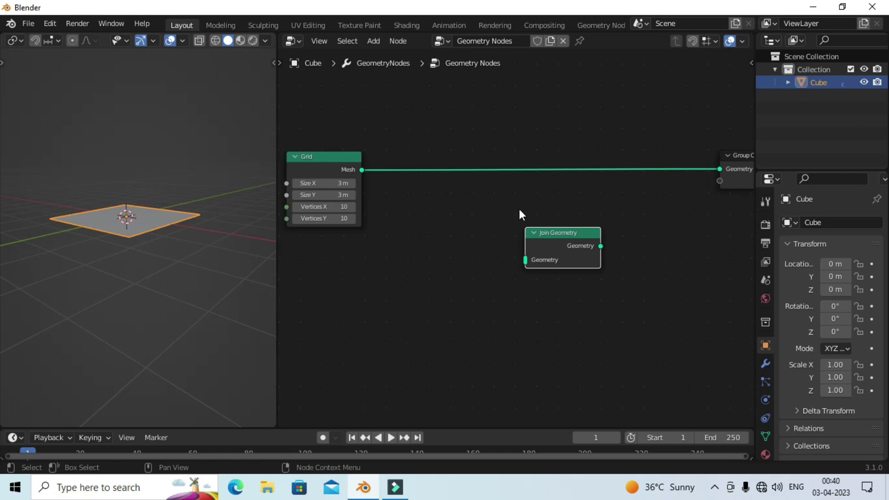
drag(559, 234, 584, 161)
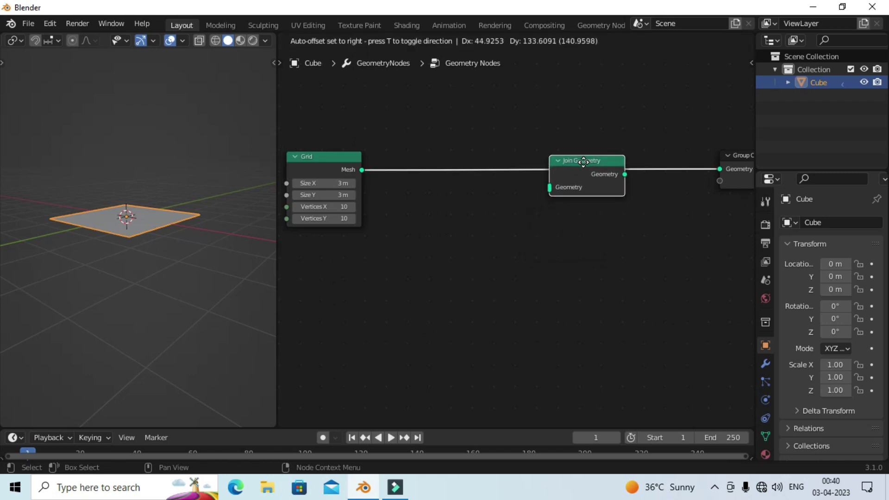
- Add a Cube node below the Grid node and link its Mesh toward the output
click(372, 41)
text(cube)
key(Return)
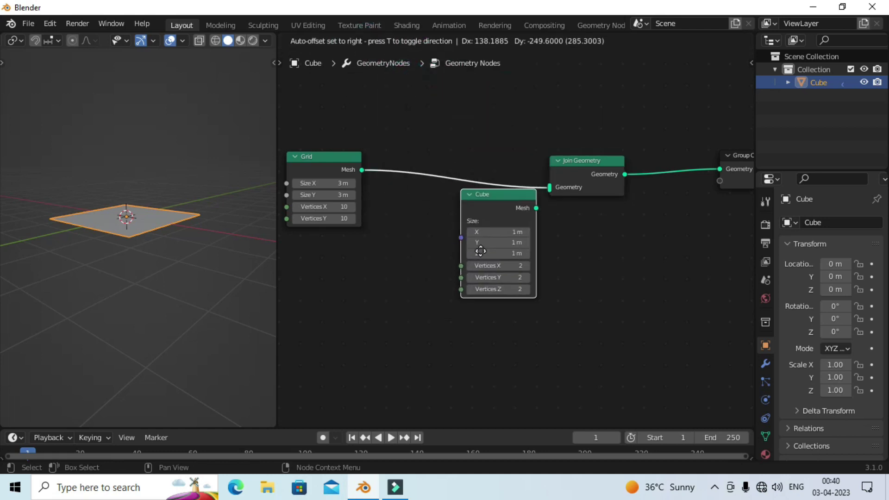
click(389, 278)
scroll(389, 280, down, 2)
middle_drag(499, 254, 480, 250)
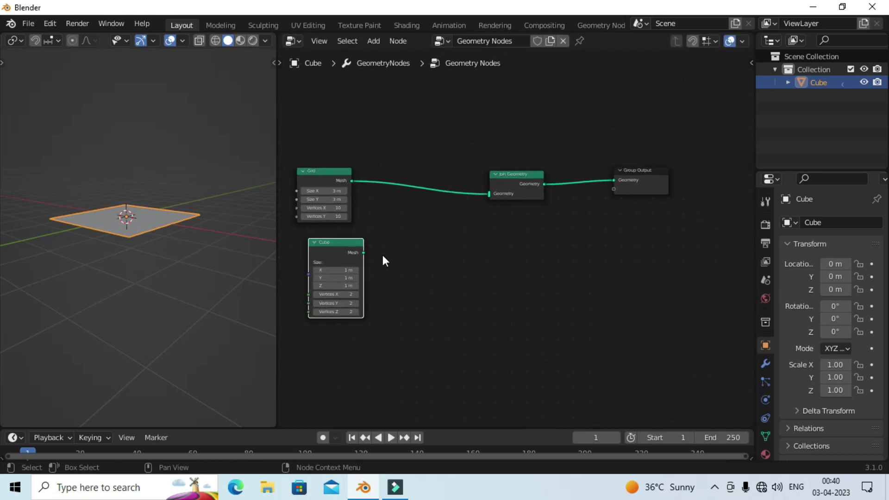
drag(364, 253, 614, 182)
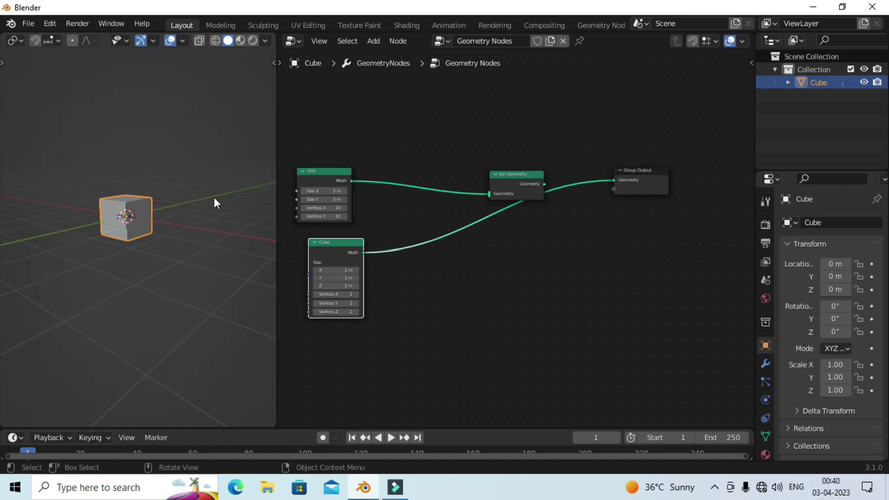
- Reroute the Cube mesh into Join Geometry so the cube sits on the plane
drag(507, 181, 488, 158)
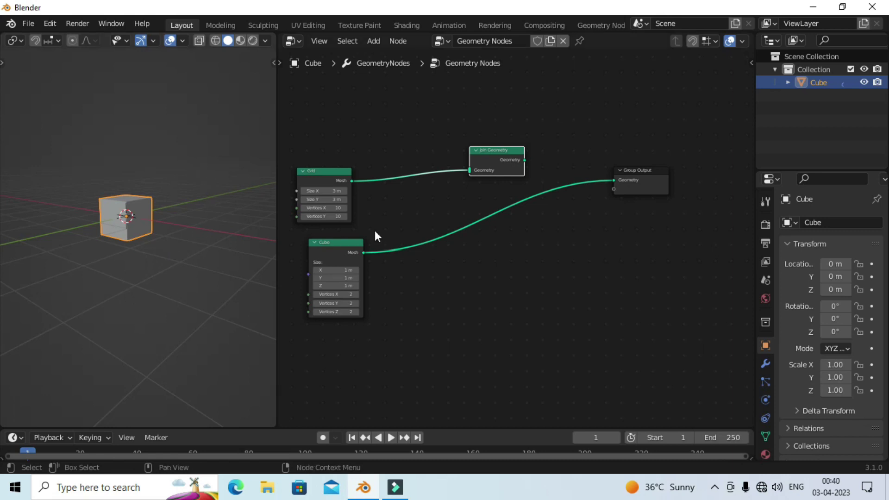
drag(490, 163, 508, 165)
mouse_move(614, 180)
mouse_down()
mouse_move(476, 192)
mouse_move(487, 174)
mouse_up()
drag(542, 163, 614, 180)
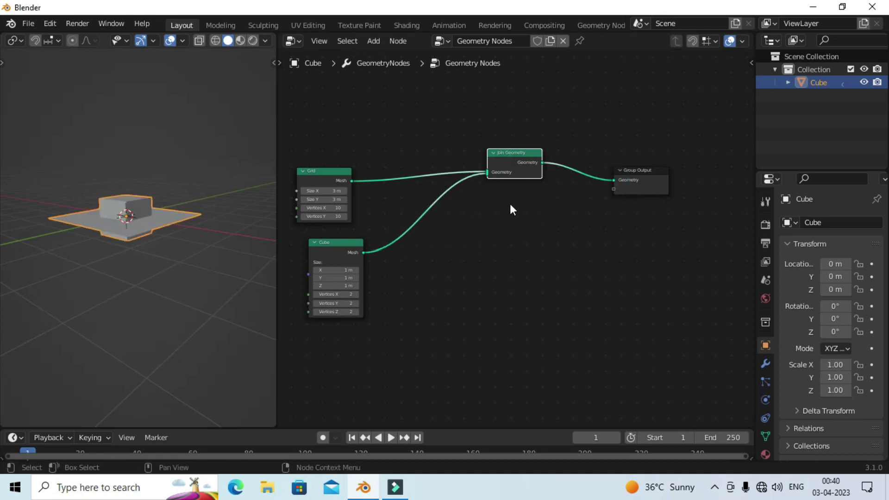
mouse_move(225, 254)
middle_down()
mouse_move(187, 218)
mouse_move(188, 248)
mouse_move(218, 235)
mouse_move(196, 289)
mouse_move(184, 291)
middle_up()
scroll(223, 251, up, 3)
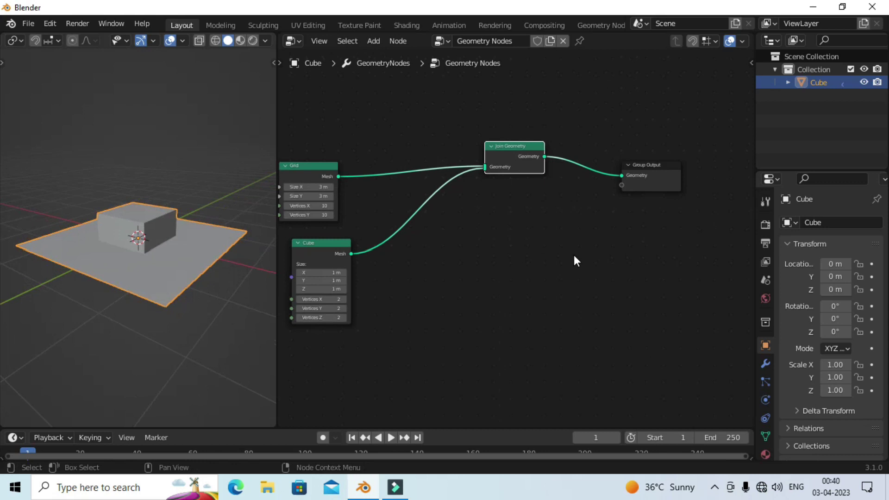
scroll(573, 254, up, 2)
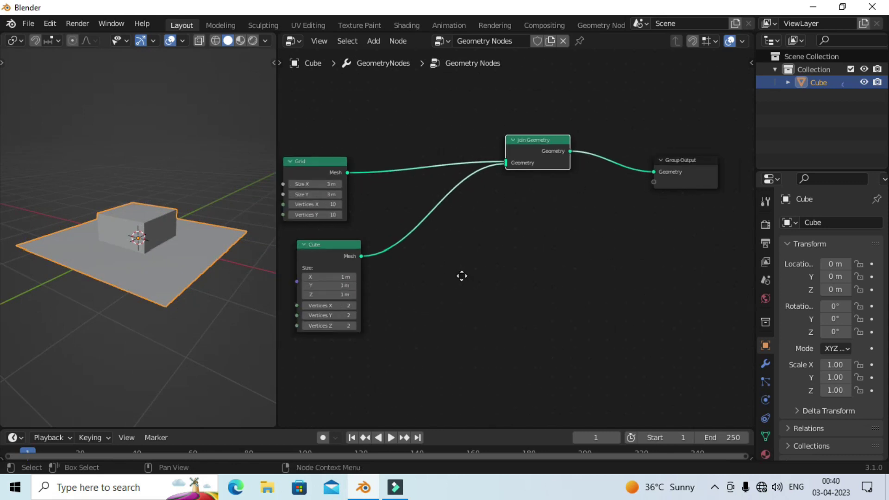
middle_drag(460, 276, 471, 144)
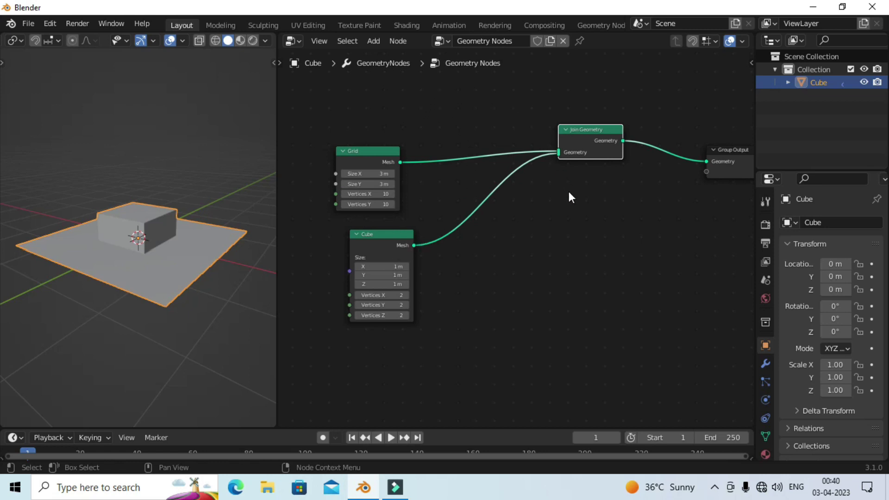
- Undo the Join Geometry and Cube nodes and place an unconnected Raycast node beside the grid link
key(ctrl+z)
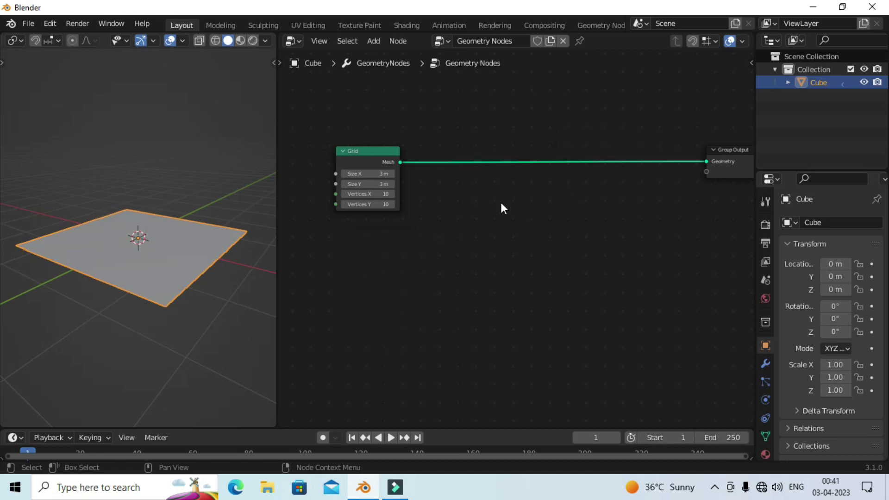
click(374, 40)
mouse_move(401, 127)
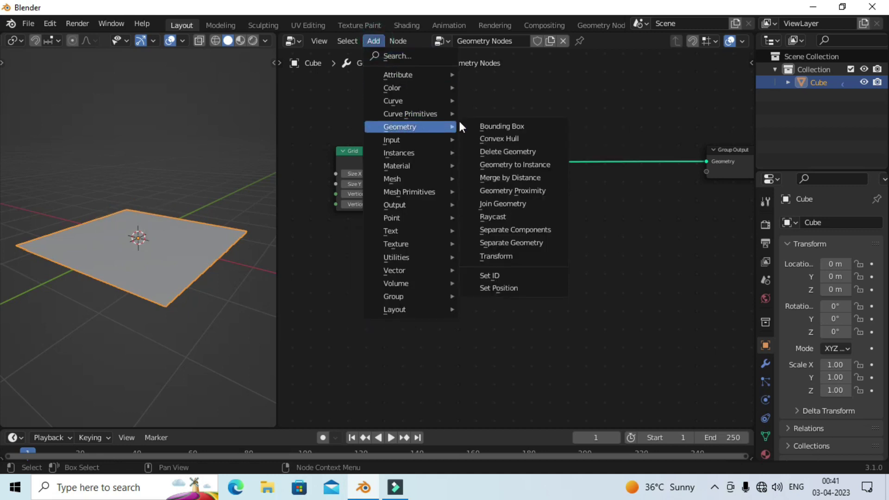
click(508, 216)
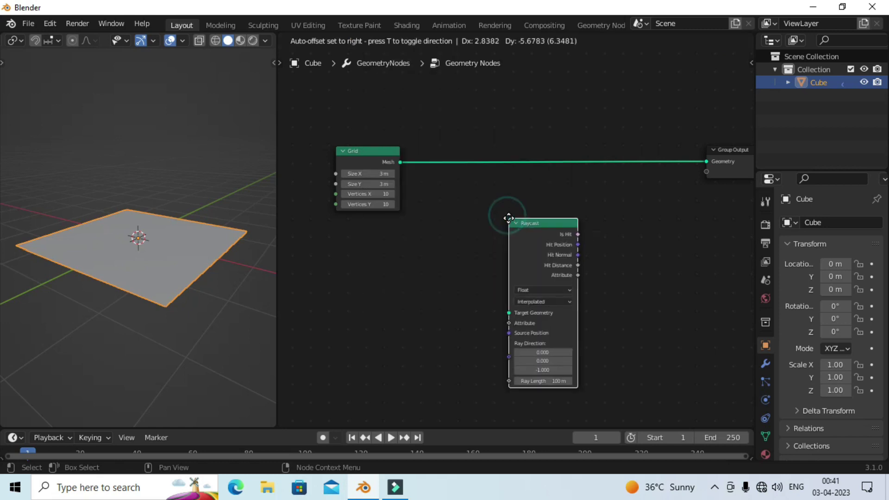
click(541, 181)
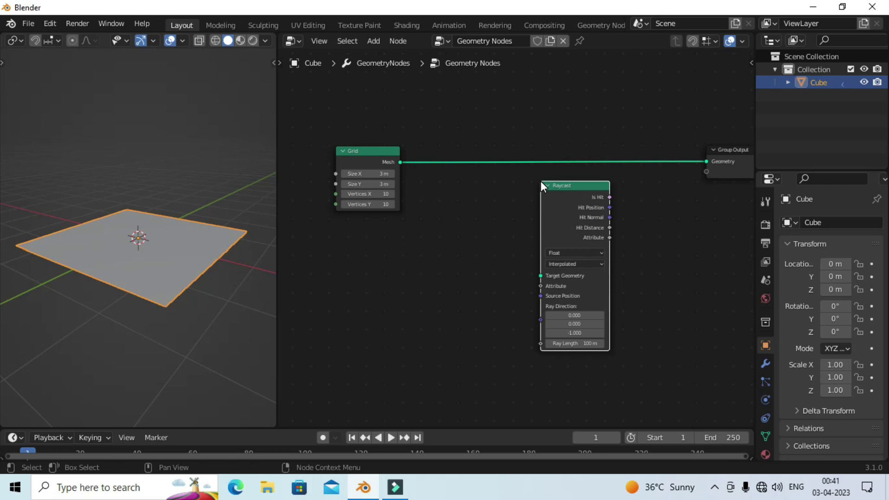
scroll(416, 185, down, 1)
scroll(206, 183, down, 2)
mouse_move(207, 183)
middle_down()
mouse_move(205, 198)
mouse_move(224, 111)
mouse_move(215, 153)
middle_up()
key(shift+a)
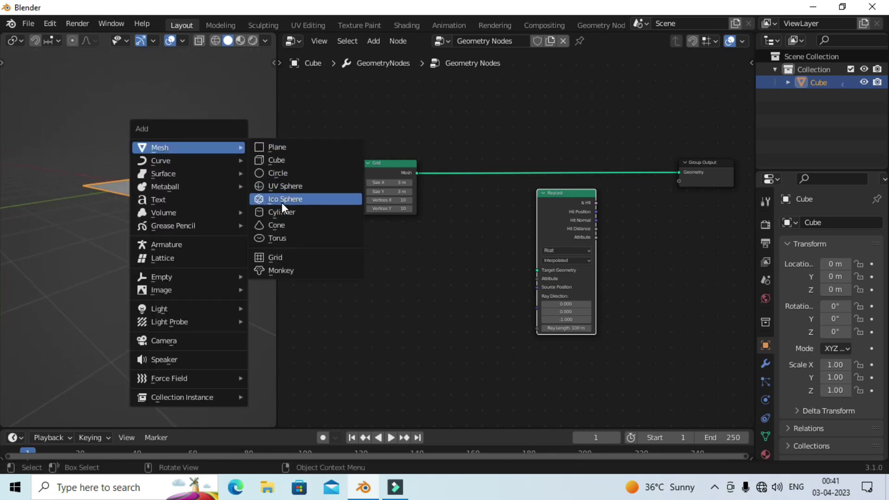
- Add a cube scaled to 0.51 and move it to Z -3.01 below the grid
click(274, 161)
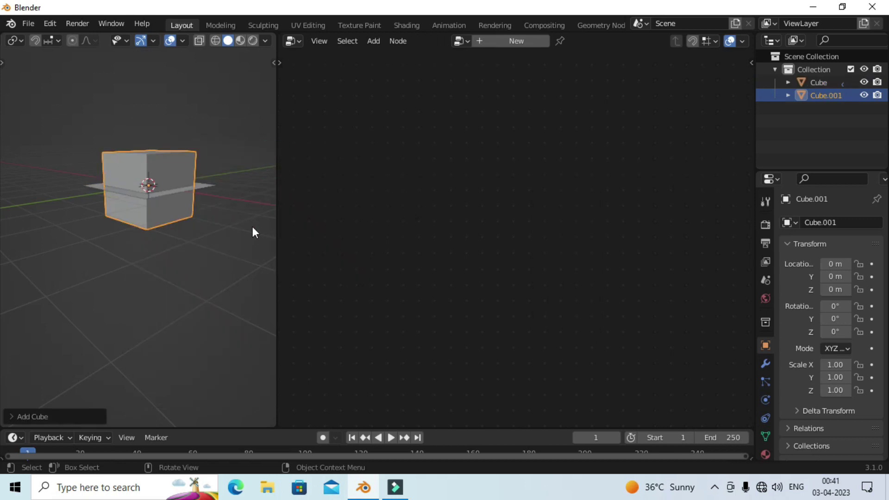
key(s)
click(195, 202)
key(g)
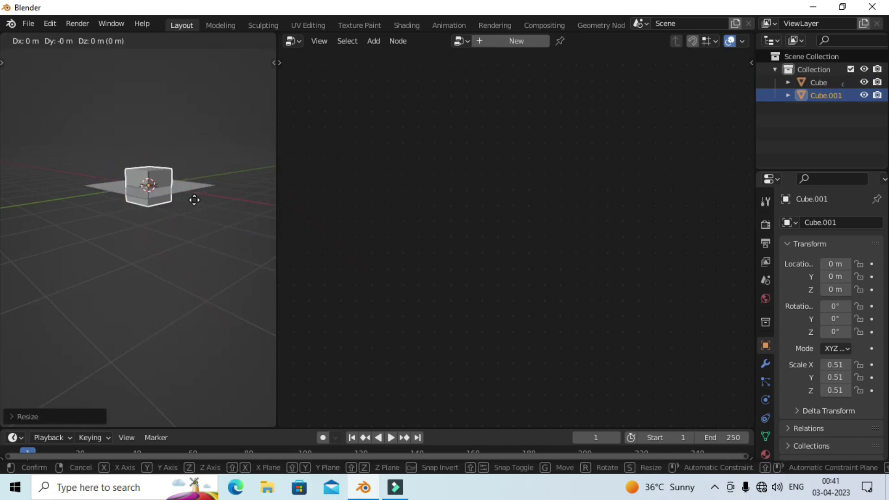
key(z)
click(199, 288)
- Orbit below the grid, select the grid plane, and shift its Raycast node left
mouse_move(199, 288)
middle_down()
mouse_move(225, 227)
mouse_move(226, 238)
middle_up()
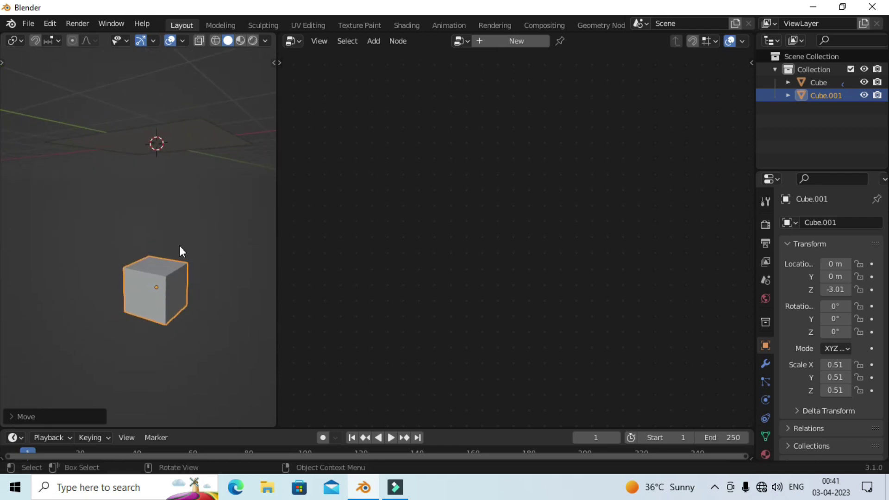
middle_drag(171, 274, 210, 133)
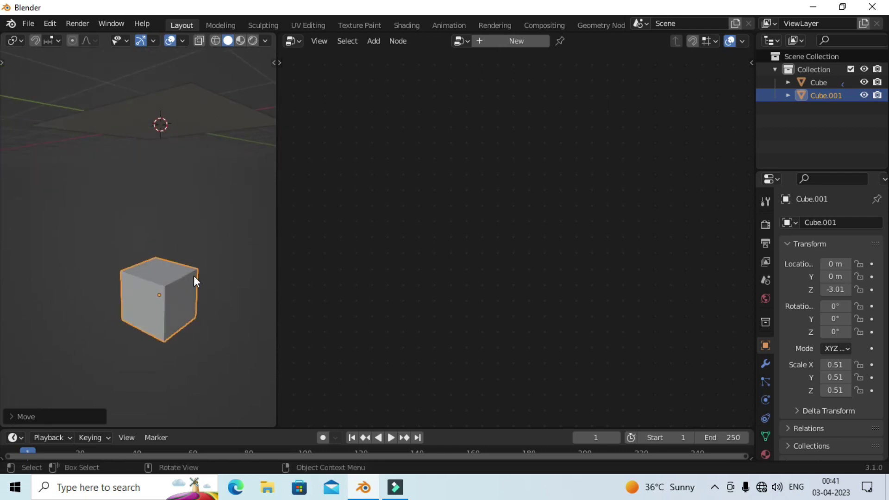
mouse_move(248, 163)
middle_down()
mouse_move(214, 201)
mouse_move(206, 127)
middle_up()
click(205, 123)
drag(556, 190, 400, 190)
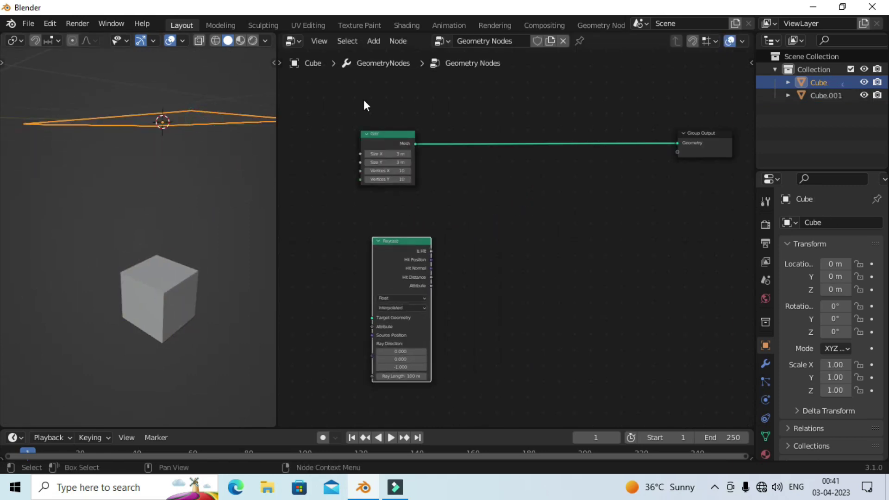
- Insert a Set Position node onto the Grid-to-output link
click(374, 40)
click(399, 56)
text(set)
click(426, 93)
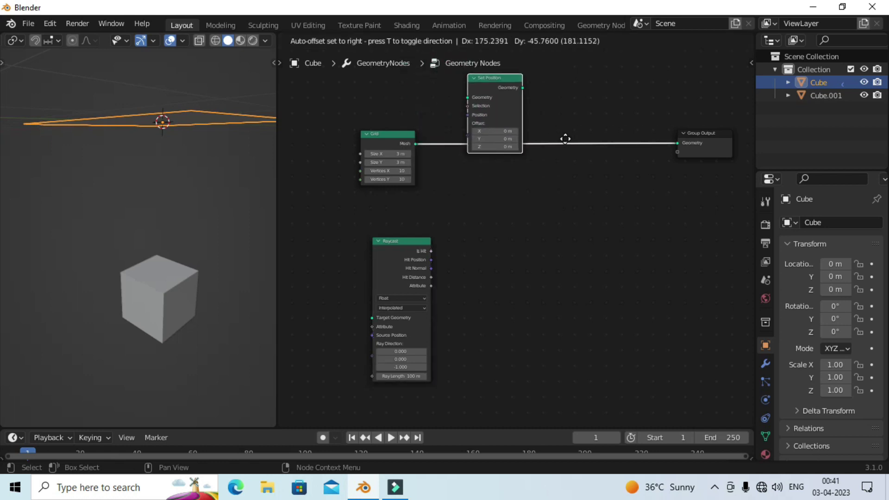
click(644, 199)
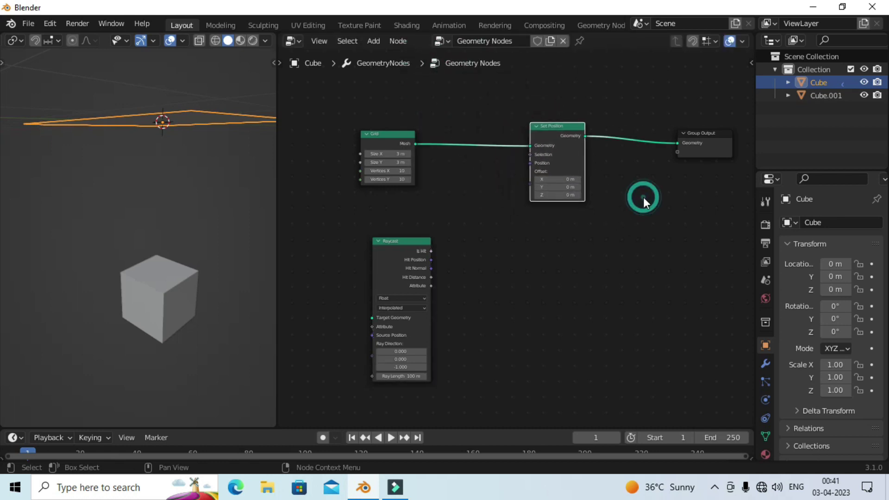
- Add Subdivide Mesh between Grid and Set Position with Level 4
click(374, 40)
click(398, 57)
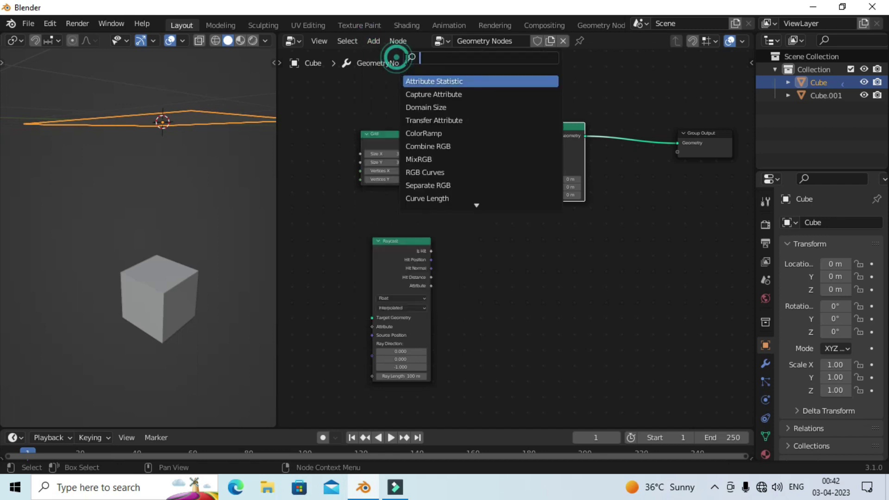
text(sub)
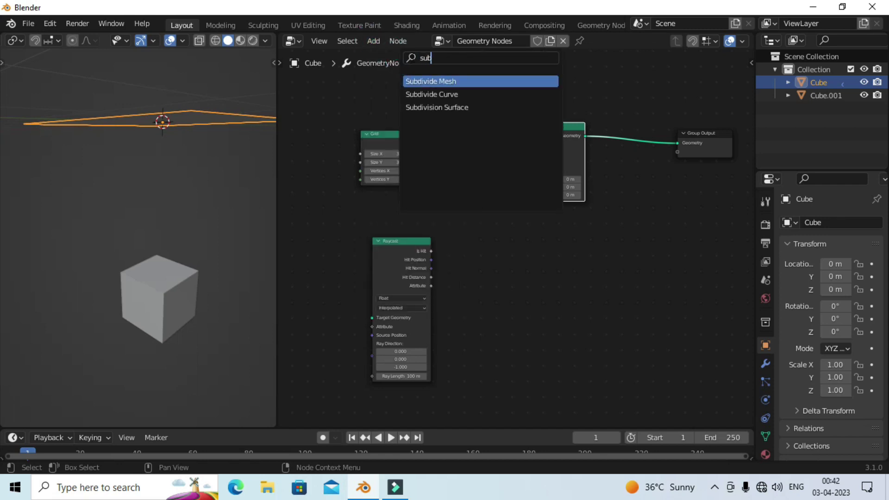
click(435, 82)
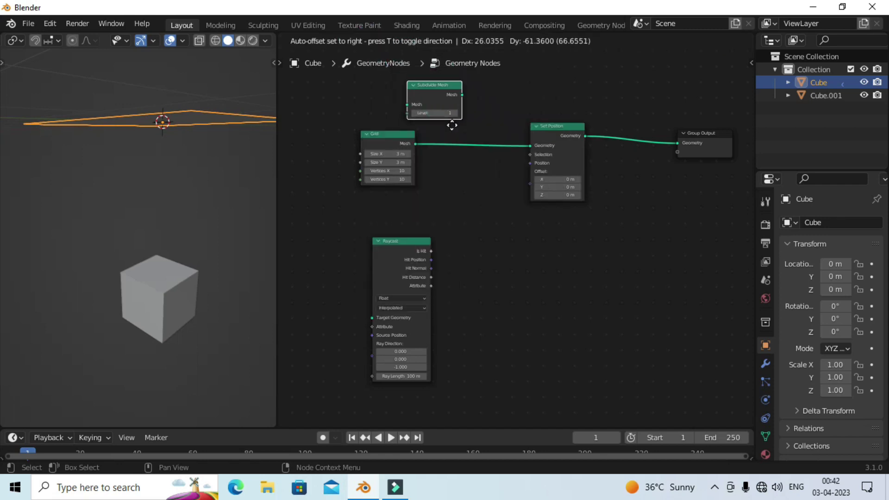
click(499, 185)
scroll(477, 160, up, 2)
scroll(475, 162, up, 1)
scroll(495, 223, up, 2)
click(467, 154)
text(4)
key(Return)
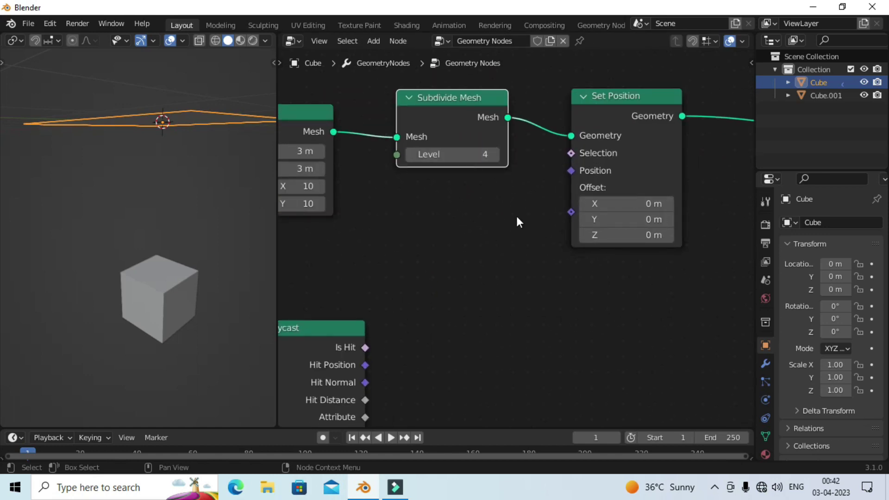
- Drag Cube.001 from the Outliner into the node editor
scroll(516, 216, down, 3)
scroll(549, 264, down, 1)
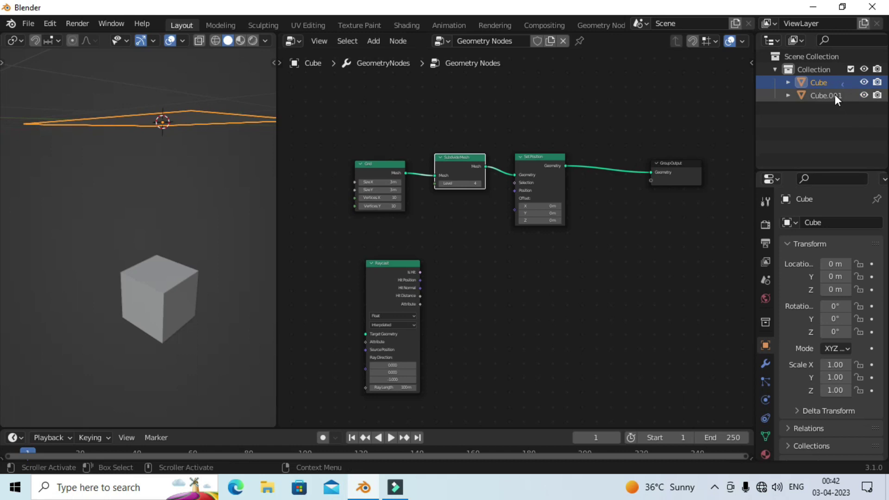
mouse_move(824, 95)
mouse_down()
mouse_move(634, 270)
mouse_move(290, 296)
mouse_up()
- Connect the Cube.001 Object Info Geometry to the Raycast Target Geometry
middle_drag(421, 305, 531, 251)
drag(365, 242, 354, 228)
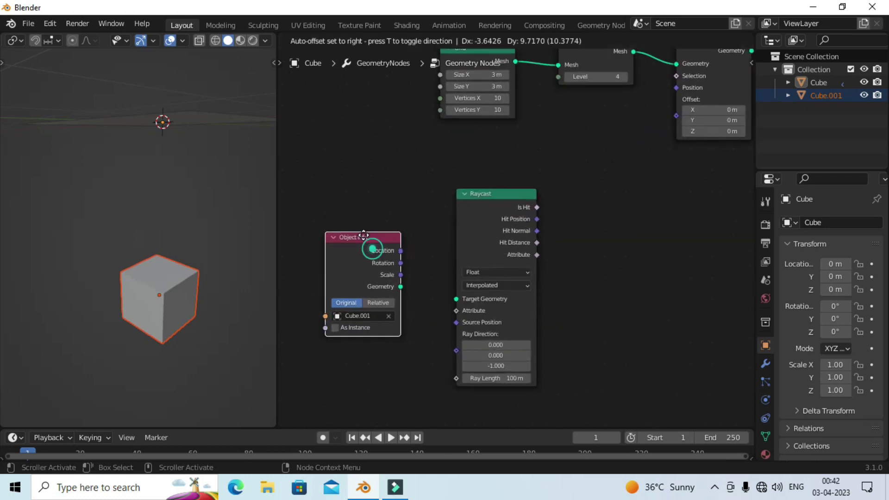
drag(391, 277, 456, 299)
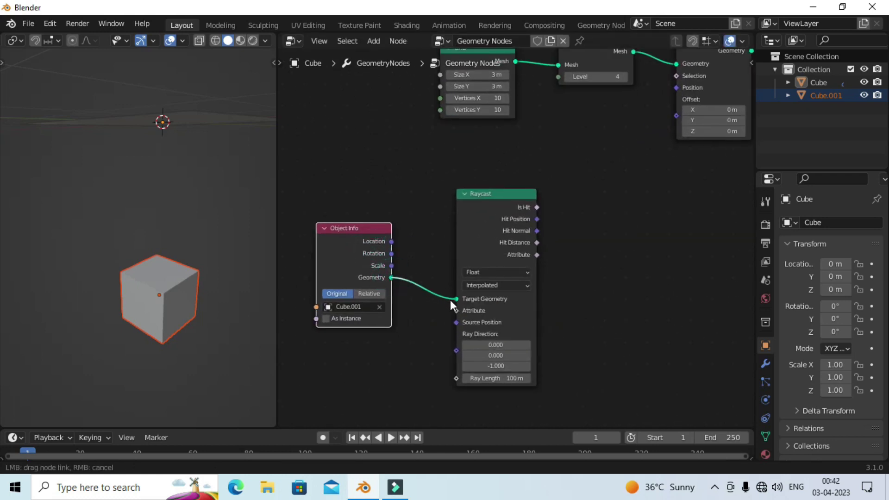
drag(460, 202, 432, 204)
middle_drag(566, 197, 521, 228)
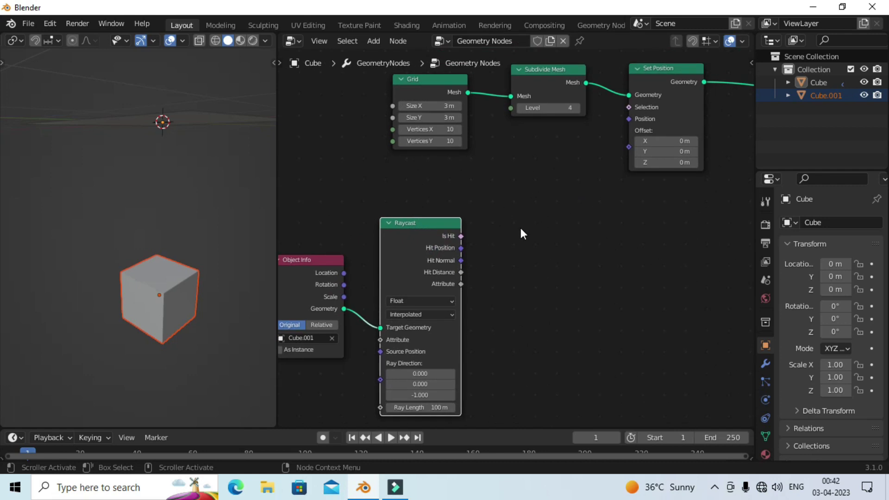
- Drive Set Position's Offset with Hit Position, then move the cube to the right
drag(462, 248, 625, 148)
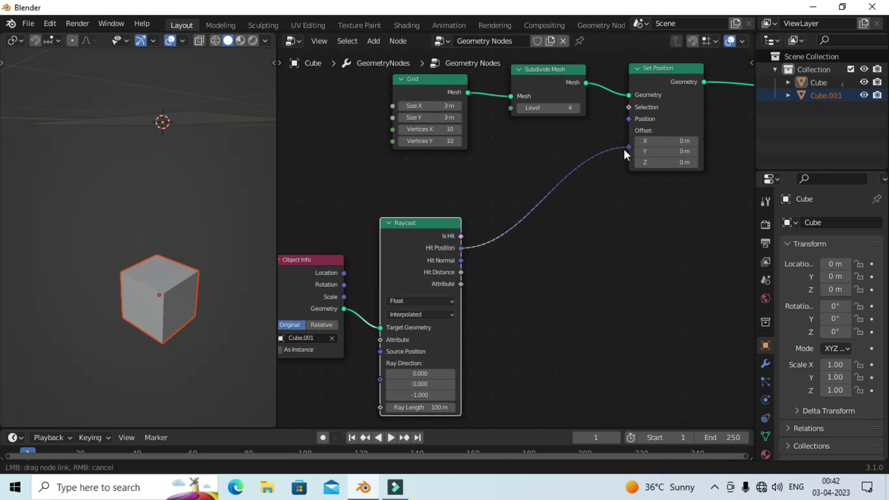
scroll(106, 201, down, 4)
scroll(165, 222, down, 4)
scroll(164, 222, up, 4)
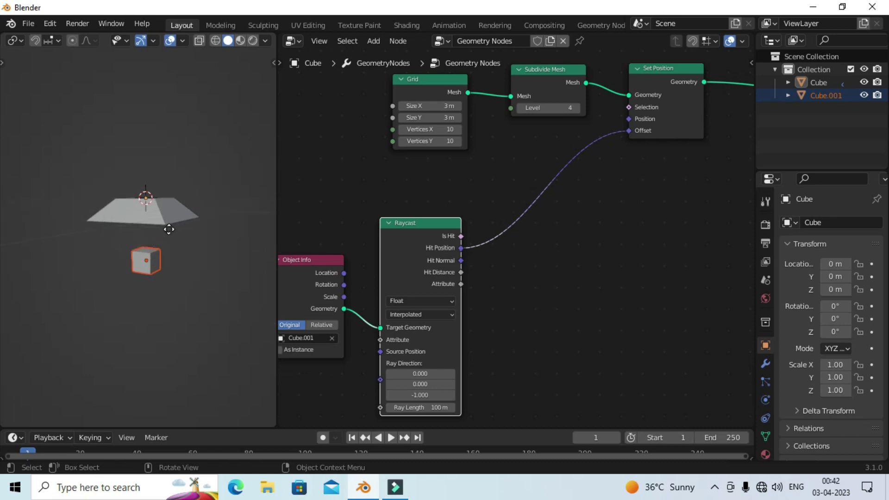
key(g)
click(242, 227)
- Switch Object Info to Relative and move Cube.001 around under the projected grid
scroll(394, 289, up, 2)
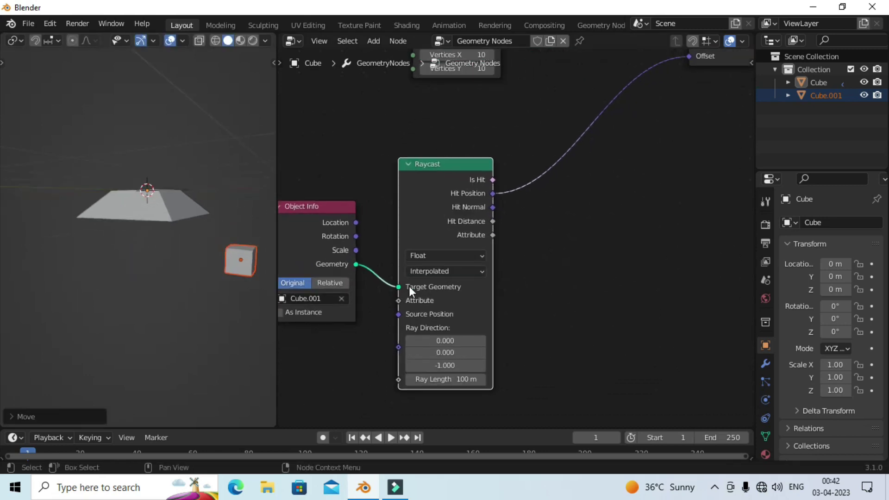
click(319, 286)
mouse_move(222, 249)
middle_down()
mouse_move(200, 266)
mouse_move(227, 271)
mouse_move(204, 287)
mouse_move(234, 249)
mouse_move(146, 234)
mouse_move(155, 224)
mouse_move(139, 260)
mouse_move(143, 280)
middle_up()
mouse_move(196, 290)
middle_down()
mouse_move(126, 234)
mouse_move(116, 319)
mouse_move(131, 301)
mouse_move(165, 290)
mouse_move(208, 302)
middle_up()
drag(215, 292, 132, 285)
mouse_move(132, 284)
middle_down()
mouse_move(204, 271)
mouse_move(182, 303)
mouse_move(185, 292)
middle_up()
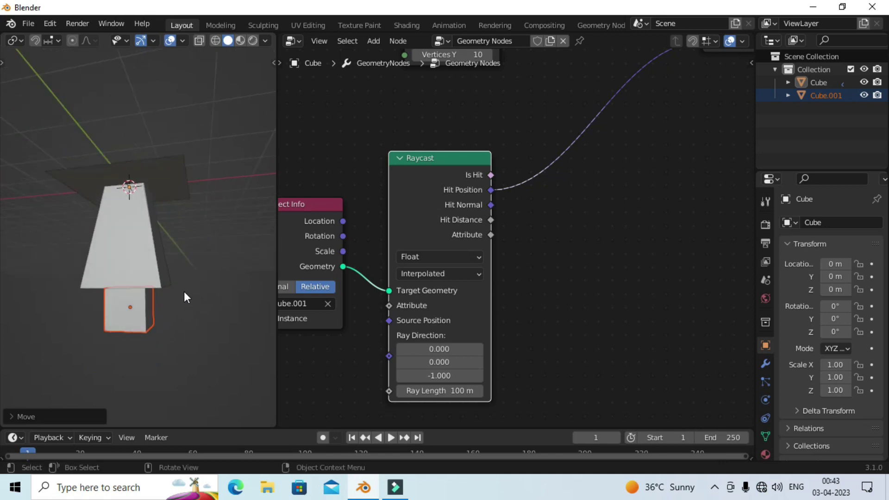
mouse_move(153, 298)
mouse_down()
mouse_move(146, 282)
mouse_move(233, 238)
mouse_up()
mouse_move(232, 238)
middle_down()
mouse_move(177, 243)
mouse_move(210, 257)
mouse_move(135, 180)
mouse_move(201, 302)
mouse_move(149, 246)
middle_up()
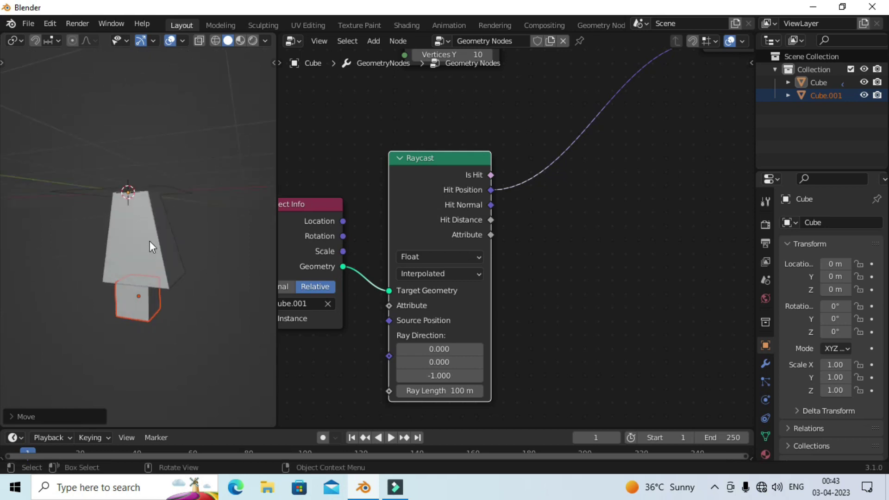
mouse_move(160, 300)
mouse_down()
mouse_move(113, 311)
mouse_move(189, 307)
mouse_move(148, 296)
mouse_move(187, 272)
mouse_move(203, 292)
mouse_move(187, 246)
mouse_move(133, 239)
mouse_move(198, 308)
mouse_up()
- Cancel the cube move, add a Separate Components node, and frame the node tree
right_click(199, 307)
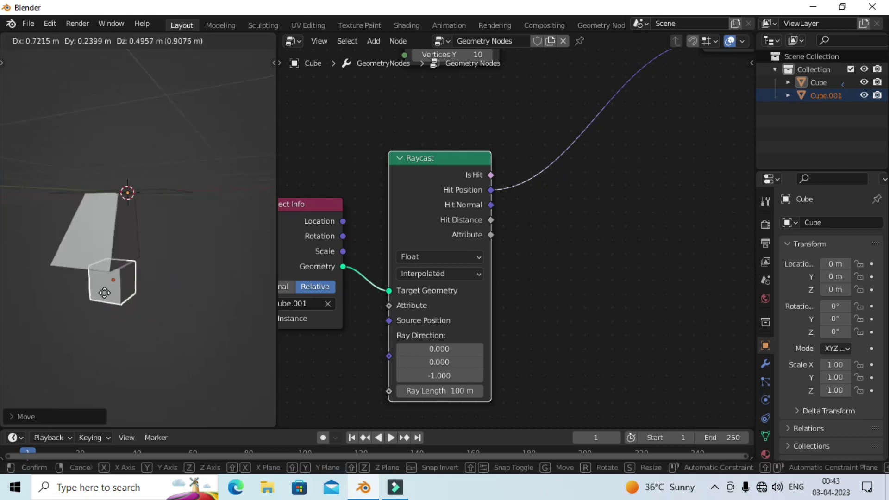
mouse_move(400, 126)
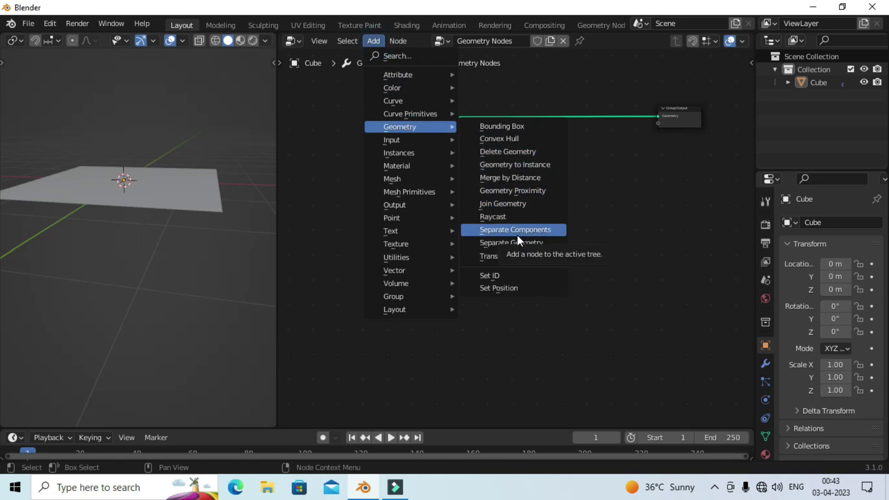
click(518, 235)
click(569, 224)
key(Home)
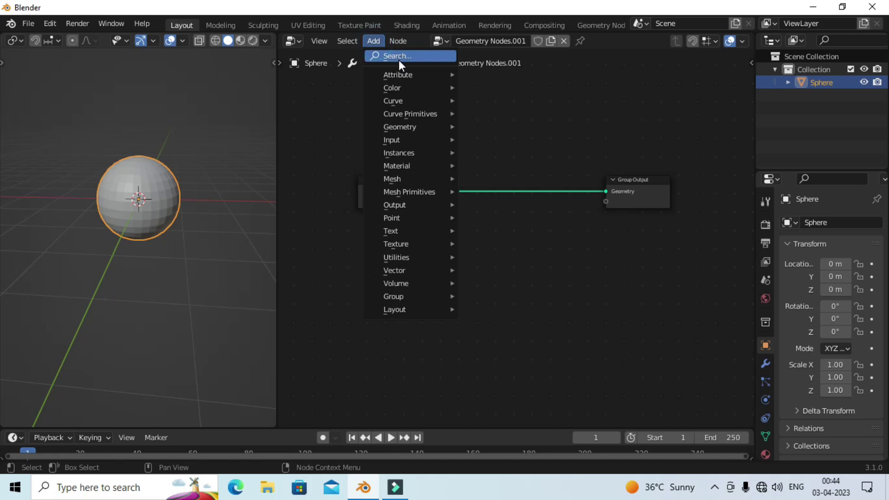
click(398, 57)
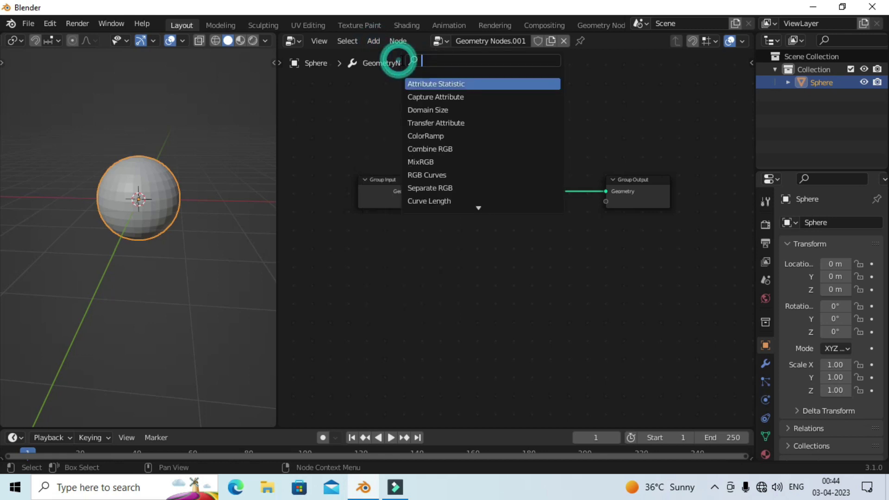
- Add a Distribute Points on Faces node below the sphere's main link
text(di)
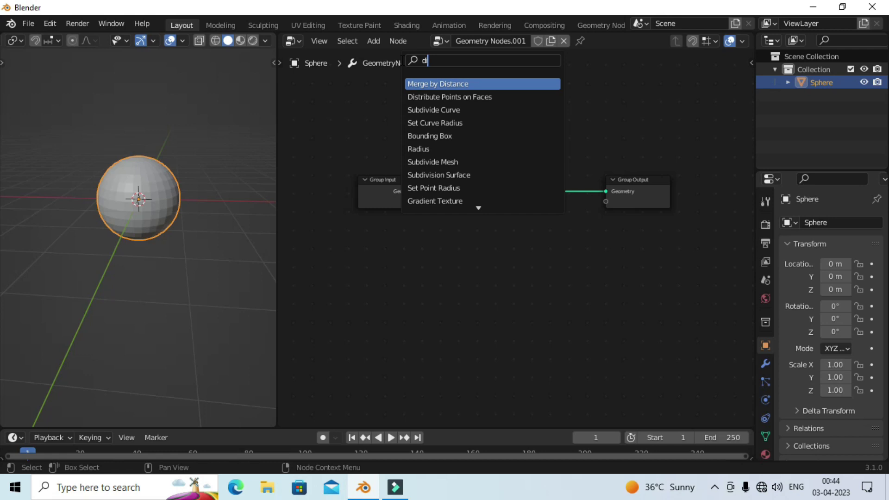
click(437, 96)
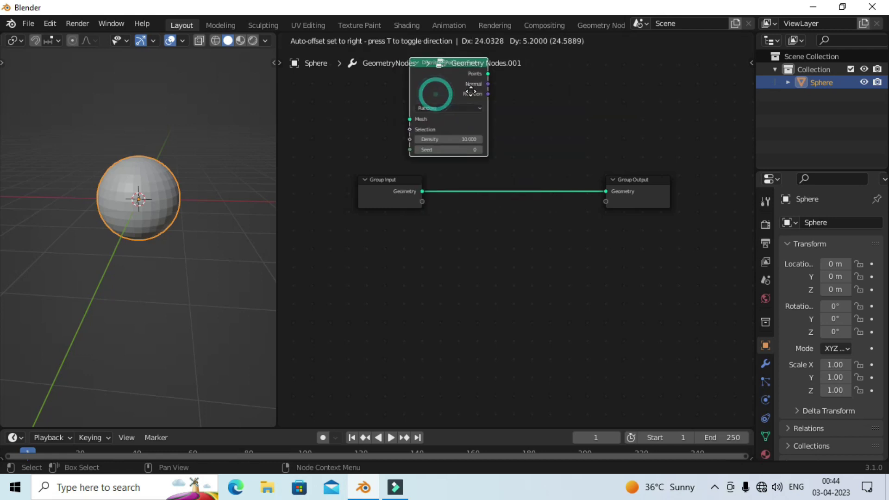
click(499, 308)
scroll(567, 293, up, 1)
scroll(564, 294, up, 1)
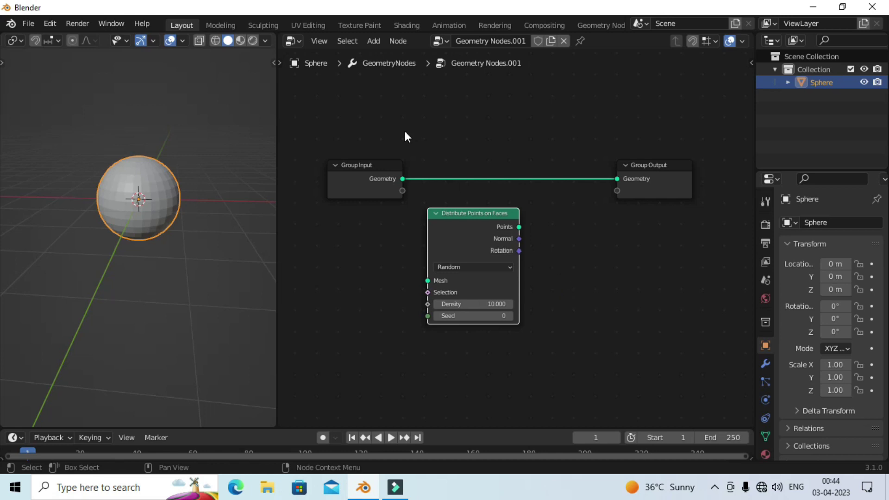
- Insert a Join Geometry node onto the Group Input–Group Output link
click(373, 42)
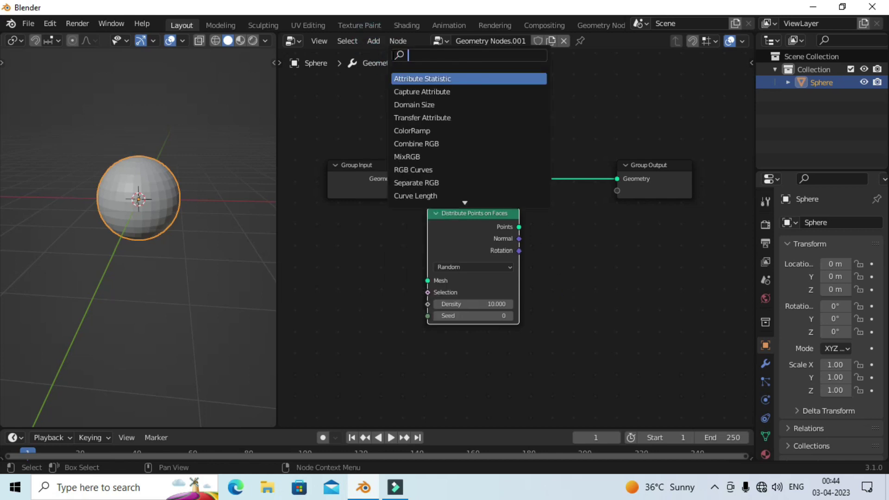
text(joi)
key(Down)
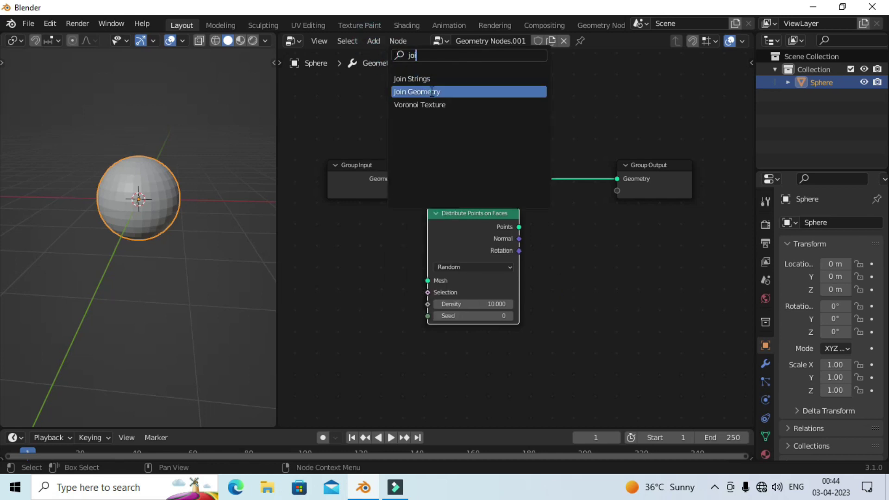
key(Return)
click(591, 211)
drag(471, 224, 418, 231)
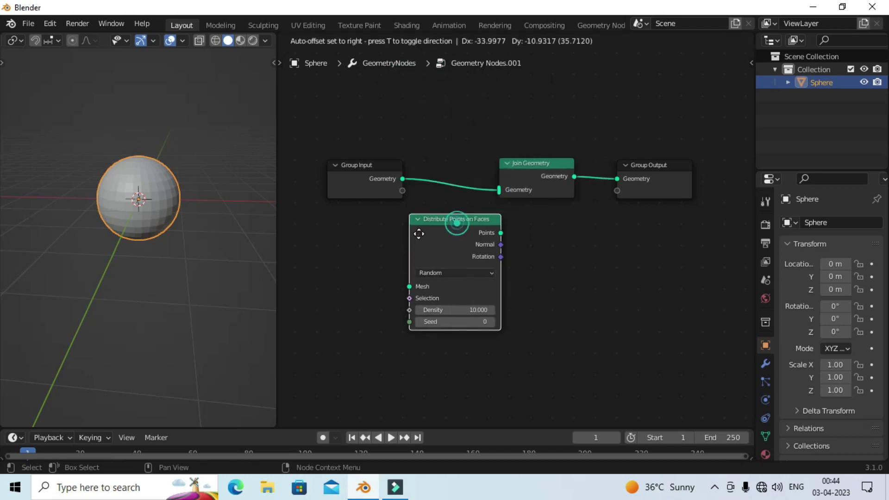
drag(356, 174, 306, 178)
- Feed Group Input Geometry into Distribute Points' Mesh and its Points into Join Geometry
click(418, 252)
drag(424, 238, 431, 212)
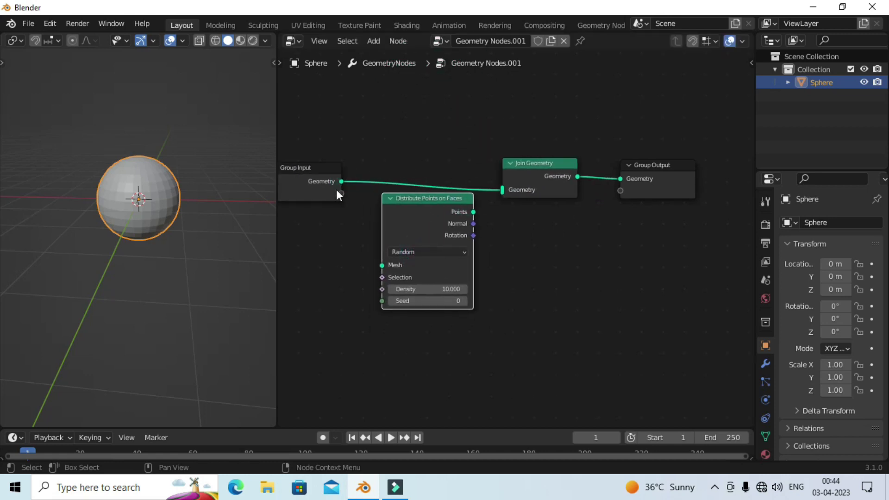
drag(341, 181, 382, 268)
mouse_move(423, 218)
mouse_down()
mouse_move(391, 236)
mouse_move(502, 189)
mouse_up()
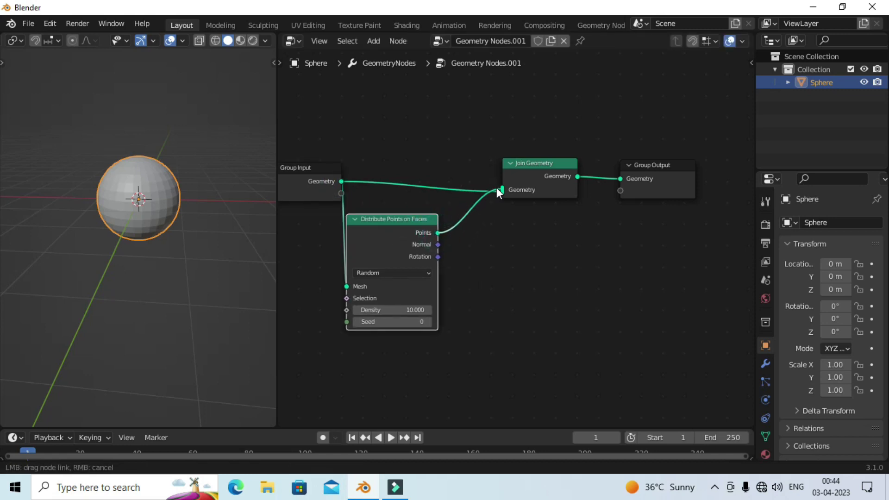
- Inspect the point-dotted sphere in the viewport and shift Group Output right
scroll(226, 246, up, 3)
click(223, 262)
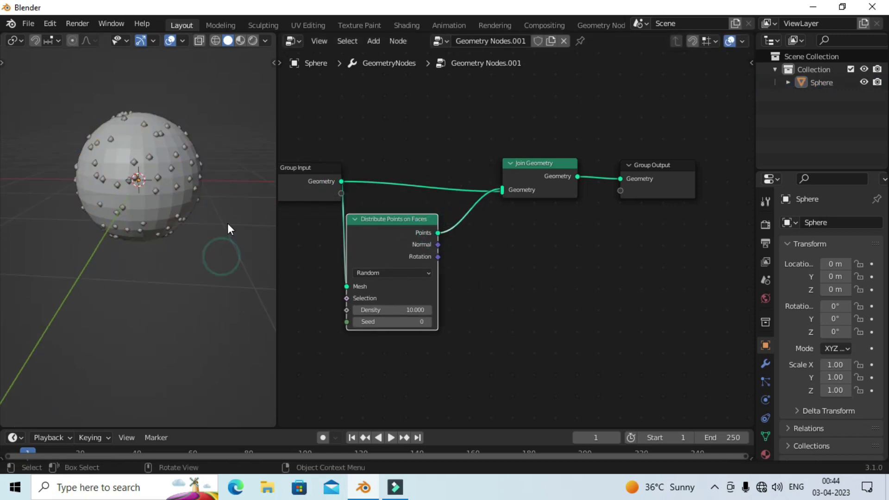
mouse_move(223, 178)
shift+middle_down()
mouse_move(227, 254)
mouse_move(142, 167)
mouse_move(164, 176)
shift+middle_up()
scroll(227, 254, up, 2)
scroll(162, 165, up, 2)
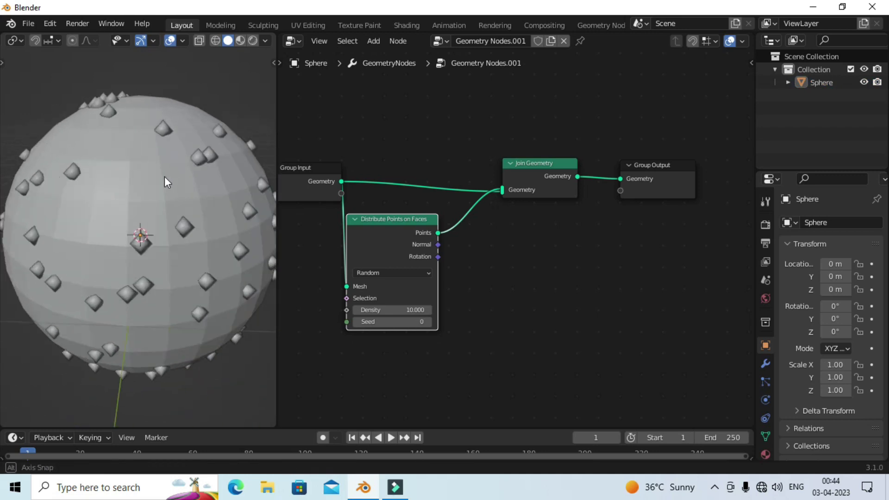
scroll(195, 164, down, 2)
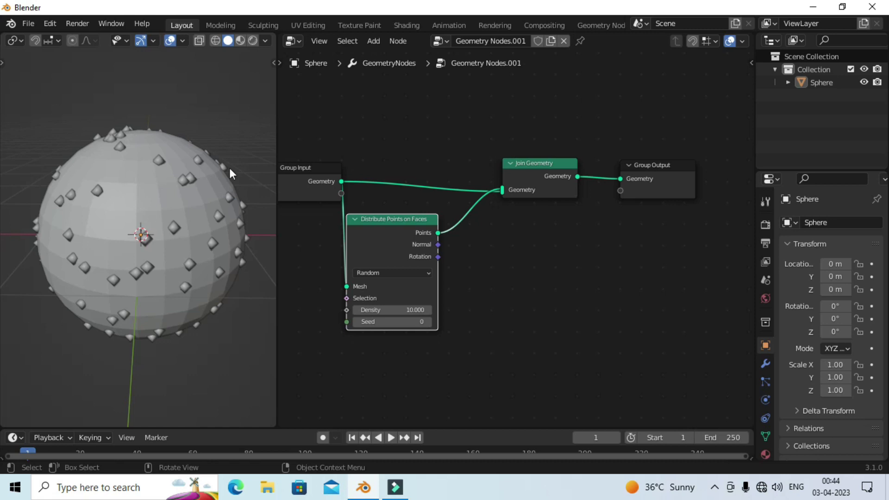
scroll(516, 233, down, 2)
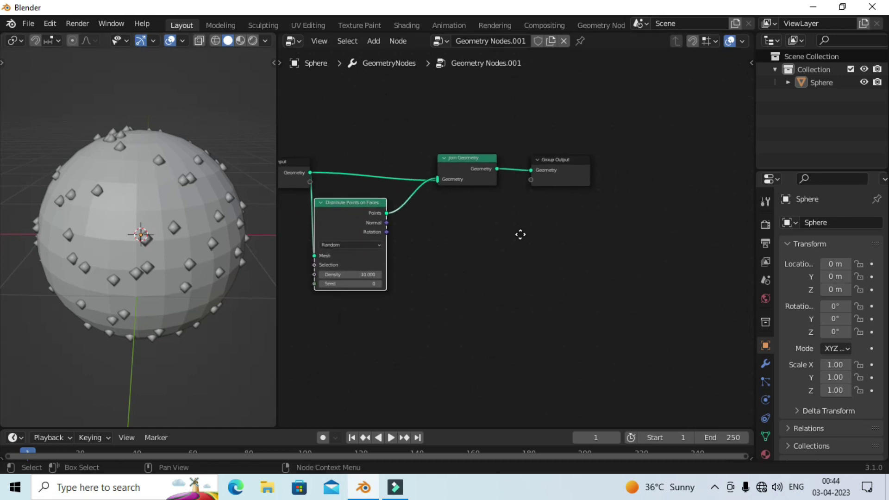
drag(561, 164, 644, 155)
- Insert Separate Components before Group Output and output only its Point Cloud
click(373, 44)
mouse_move(400, 126)
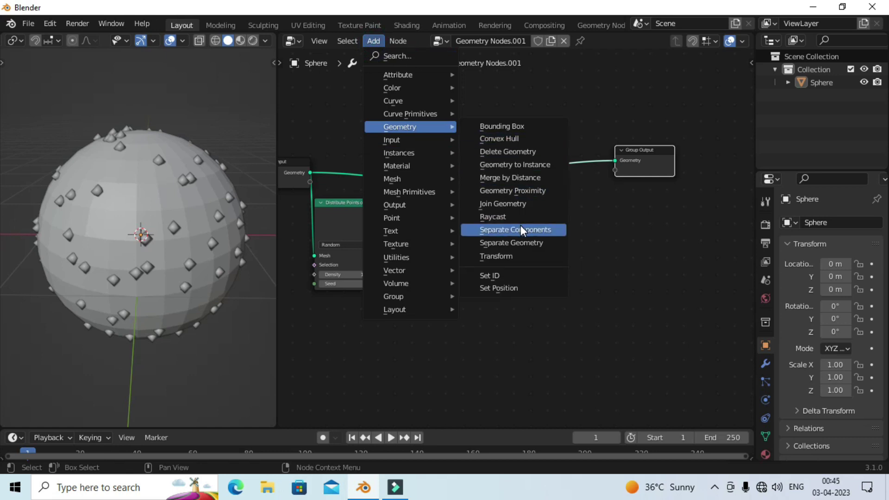
click(515, 230)
click(537, 132)
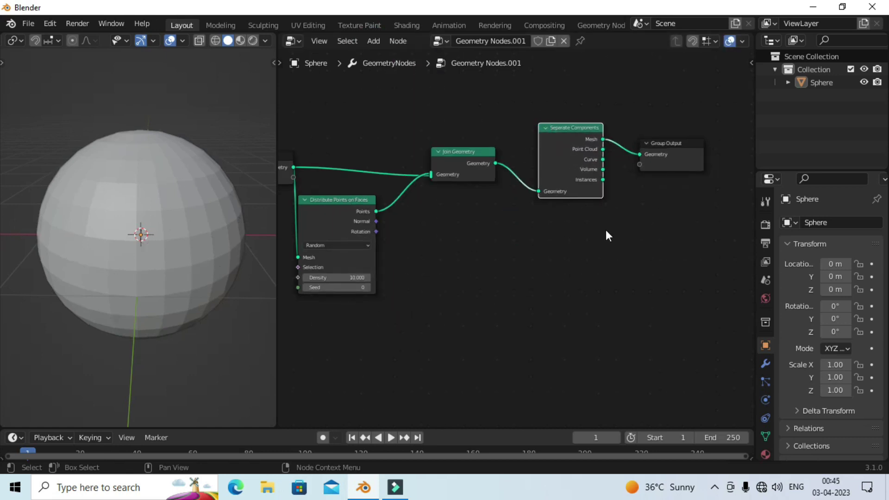
middle_drag(605, 230, 512, 265)
scroll(514, 191, up, 2)
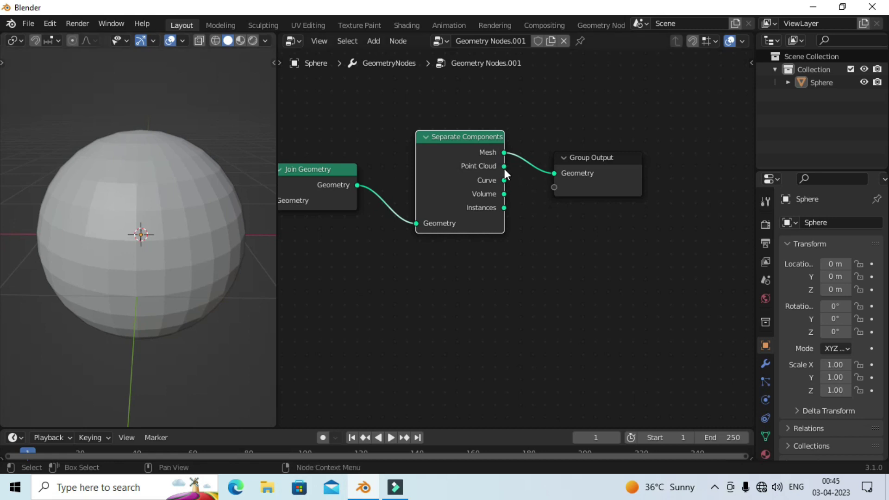
drag(505, 166, 554, 173)
middle_drag(204, 186, 174, 183)
scroll(174, 184, down, 5)
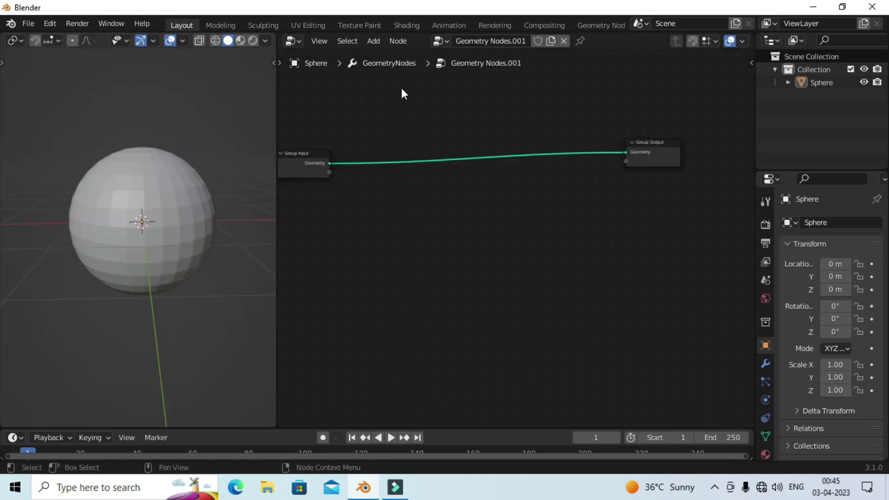
click(372, 40)
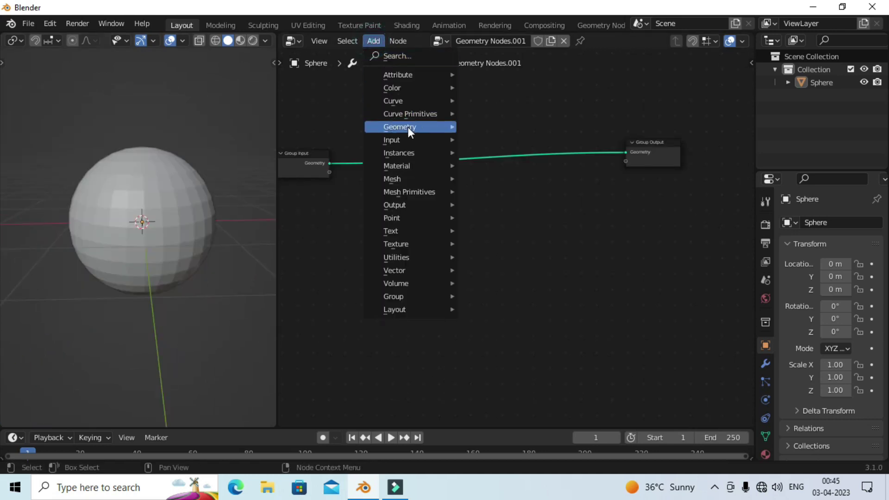
mouse_move(400, 126)
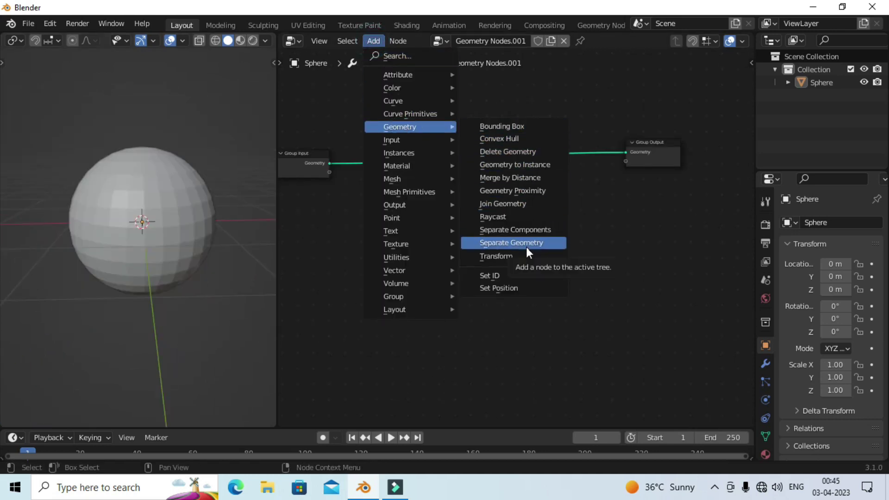
- Add a Separate Geometry node and drop Subdivide Mesh onto the main link
click(526, 247)
click(487, 184)
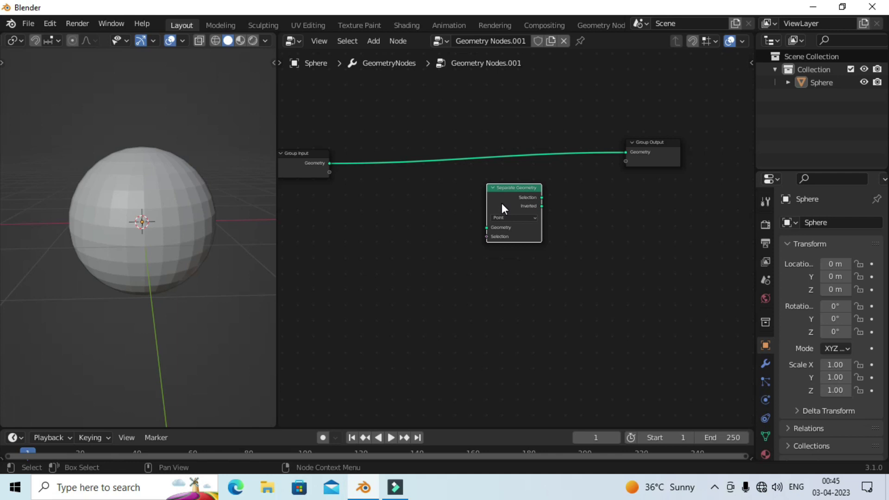
click(373, 41)
text(sub)
click(417, 76)
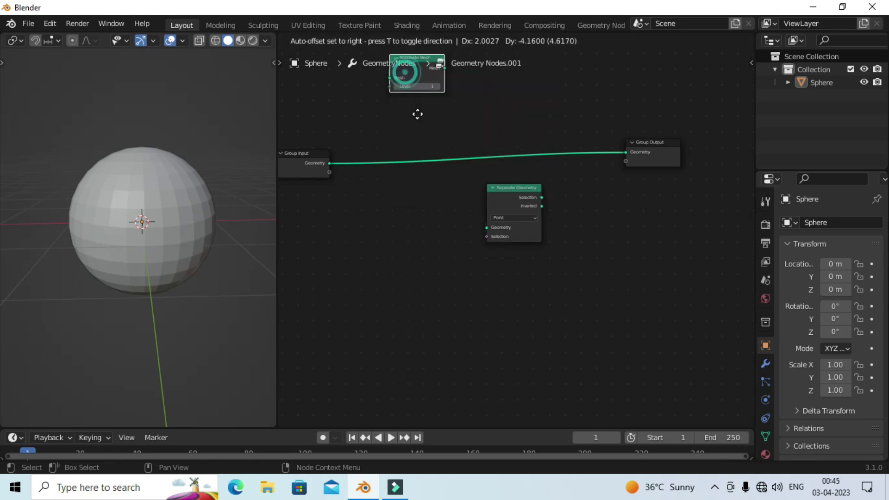
click(412, 211)
- Add a ColorRamp node above the main chain
click(377, 43)
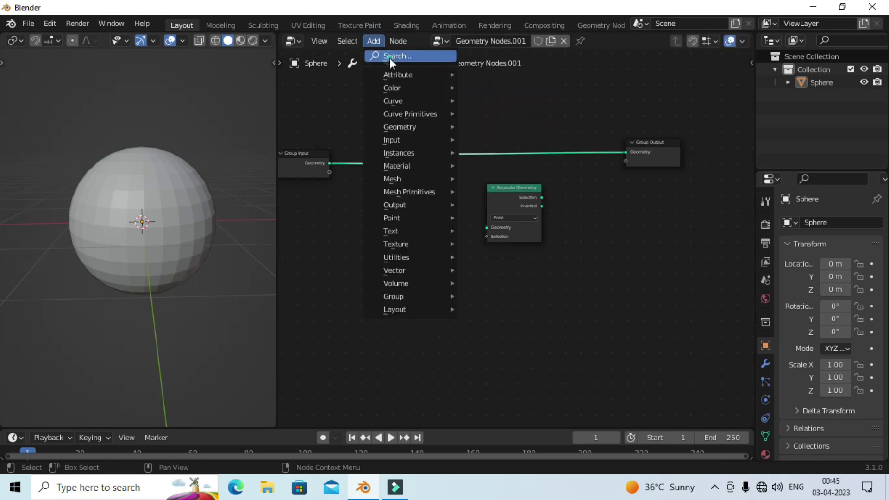
click(390, 57)
text(colo)
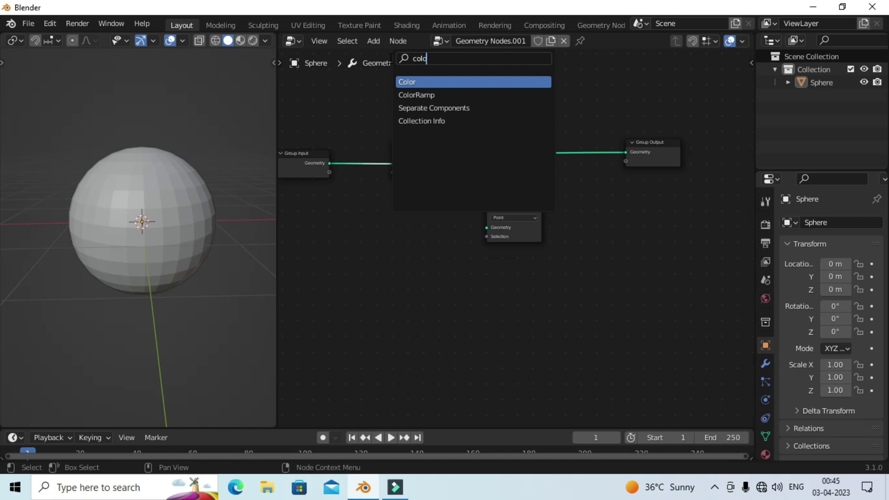
click(416, 95)
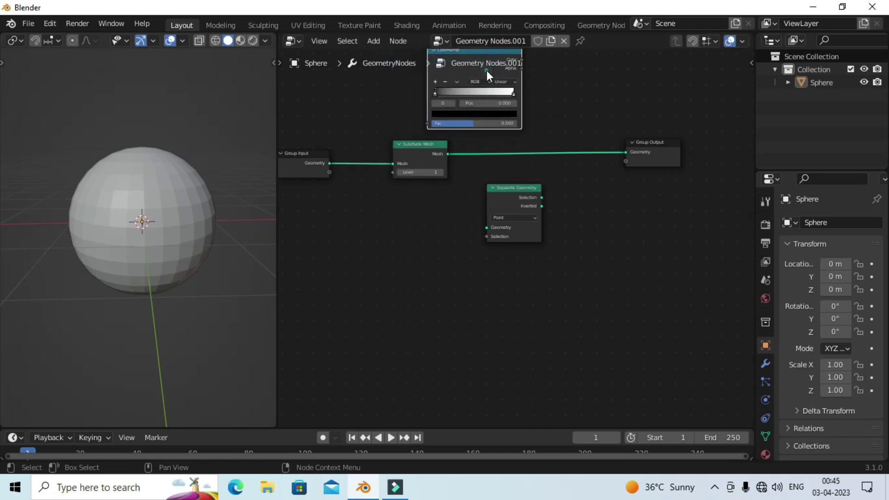
click(520, 123)
- Add Noise Texture into ColorRamp, put Separate Geometry after Subdivide, and drive its Selection by ColorRamp Color
click(375, 41)
click(392, 56)
text(noi)
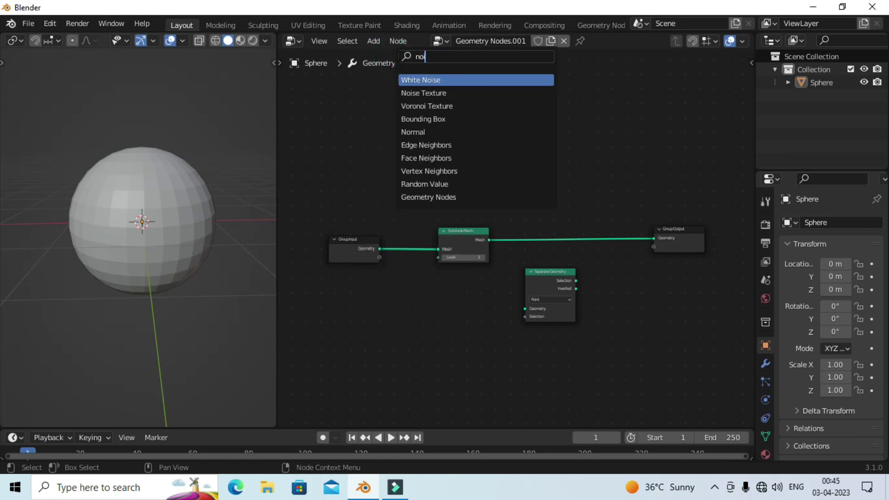
click(423, 93)
click(407, 109)
drag(386, 104, 469, 170)
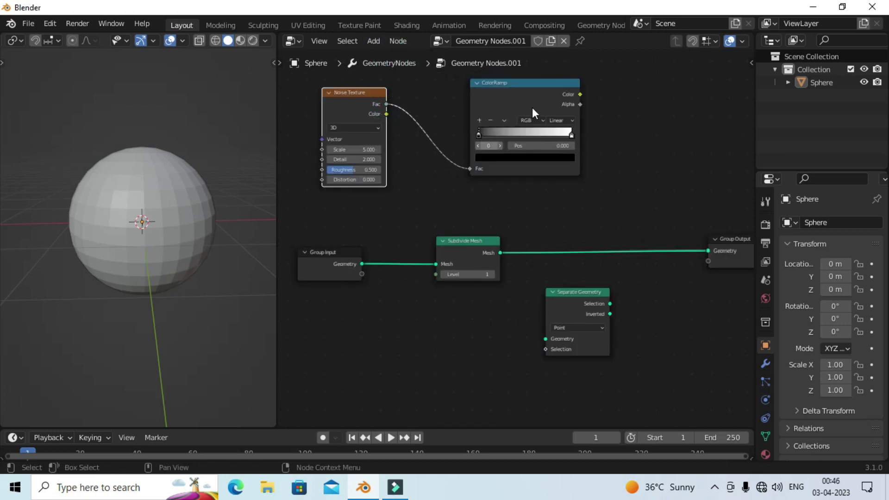
drag(579, 292, 639, 218)
middle_drag(550, 173, 558, 166)
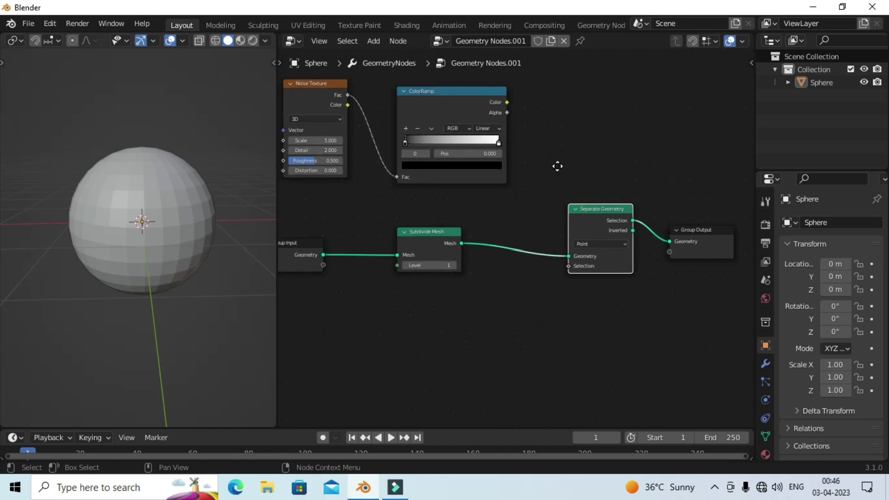
mouse_move(477, 99)
mouse_down()
mouse_move(452, 110)
mouse_move(551, 218)
mouse_move(568, 266)
mouse_up()
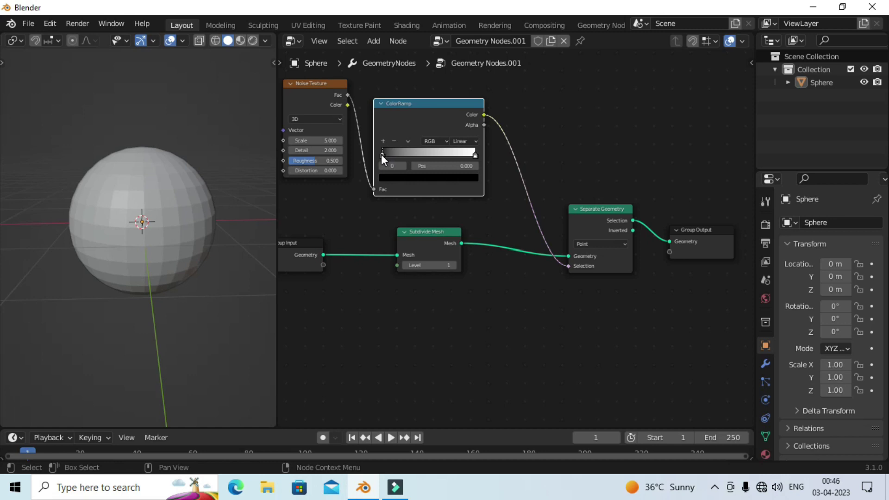
- Move the ColorRamp black stop to 0.500 and view the fragmented sphere
drag(385, 154, 432, 153)
mouse_move(96, 240)
middle_down()
mouse_move(165, 254)
mouse_move(199, 237)
middle_up()
scroll(500, 210, up, 1)
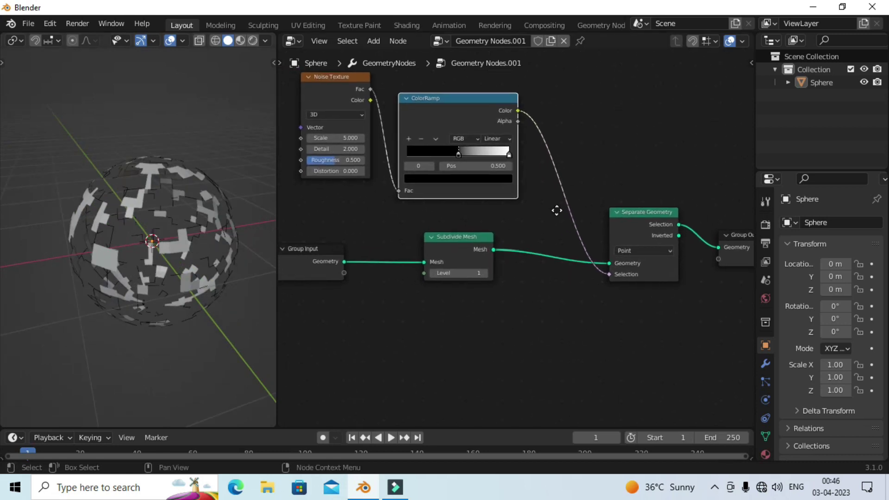
mouse_move(205, 219)
middle_down()
mouse_move(192, 229)
mouse_move(197, 218)
mouse_move(216, 235)
middle_up()
scroll(592, 293, up, 2)
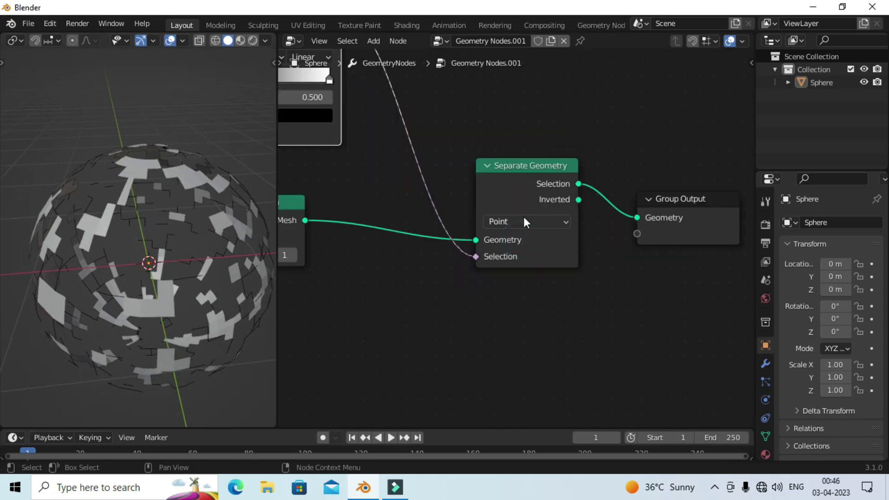
- Set the Separate Geometry domain to Face, after briefly trying Edge
click(524, 217)
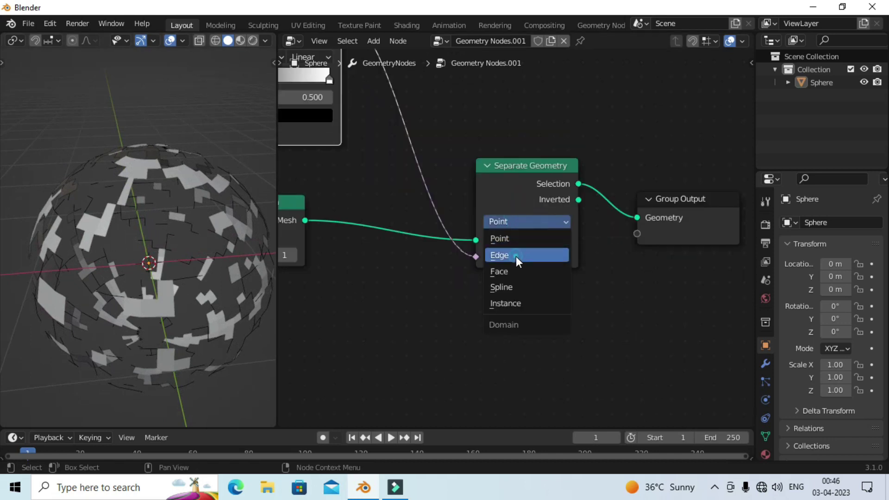
click(516, 256)
click(517, 223)
click(515, 266)
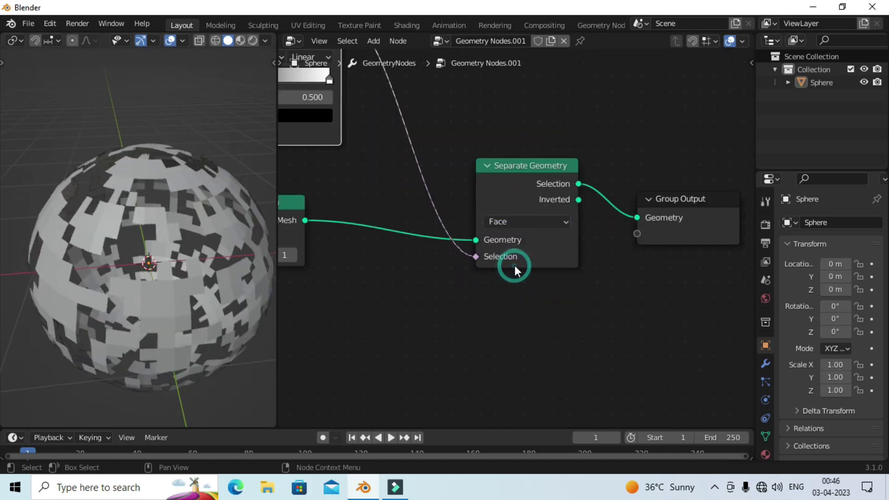
scroll(522, 153, down, 3)
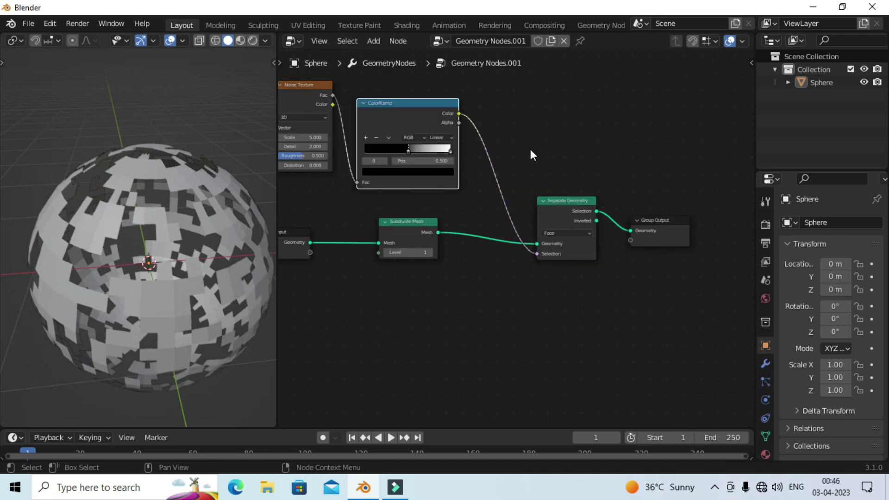
scroll(570, 155, up, 2)
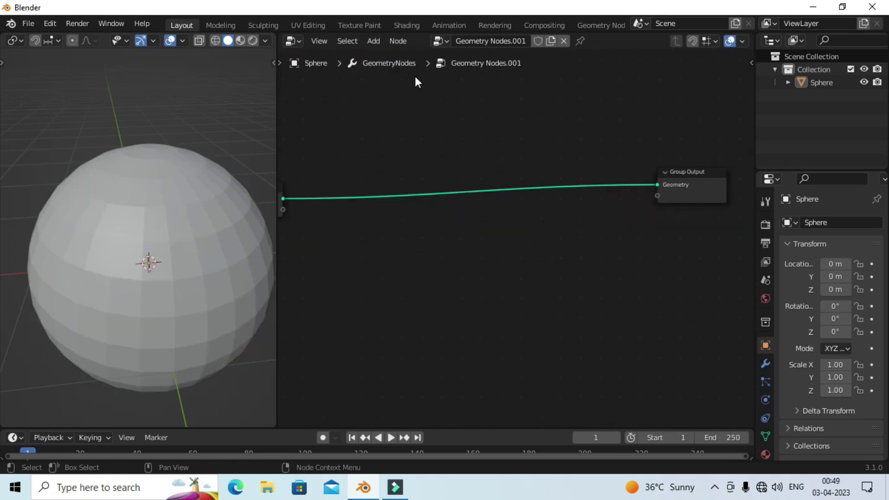
click(374, 41)
- Zoom out and recenter the Group Input–Group Output node tree
scroll(563, 121, down, 2)
middle_drag(546, 142, 567, 140)
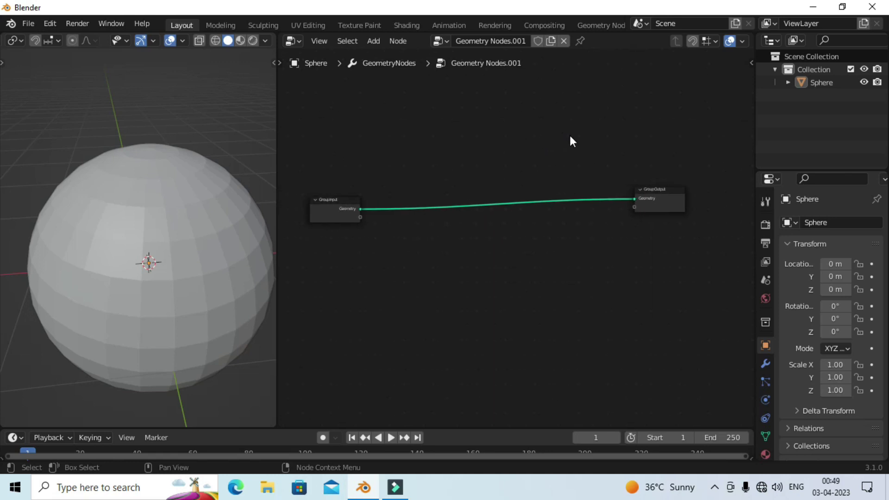